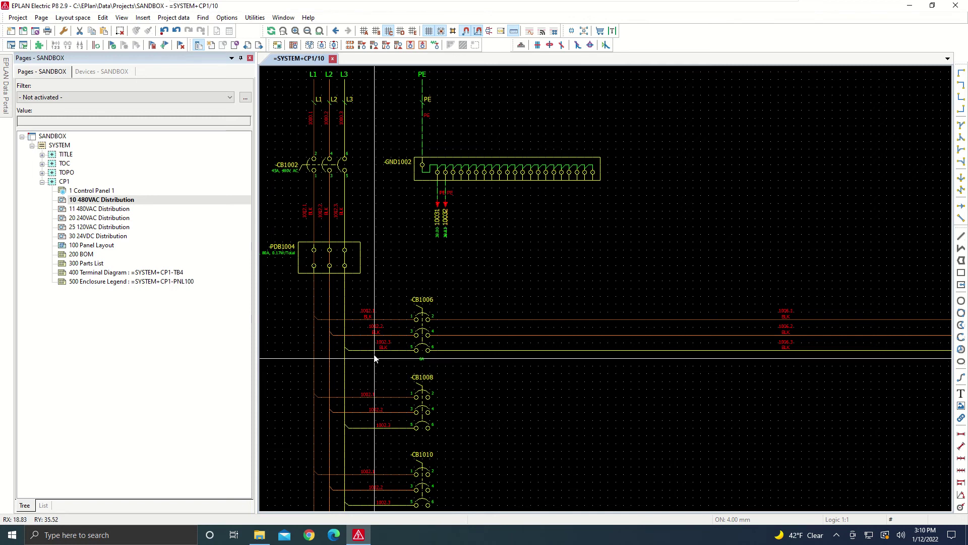
# Examine the connection labels on the three wires feeding circuit breaker CB1006.
pyautogui.scroll(1, 362, 320)
pyautogui.scroll(1, 362, 319)
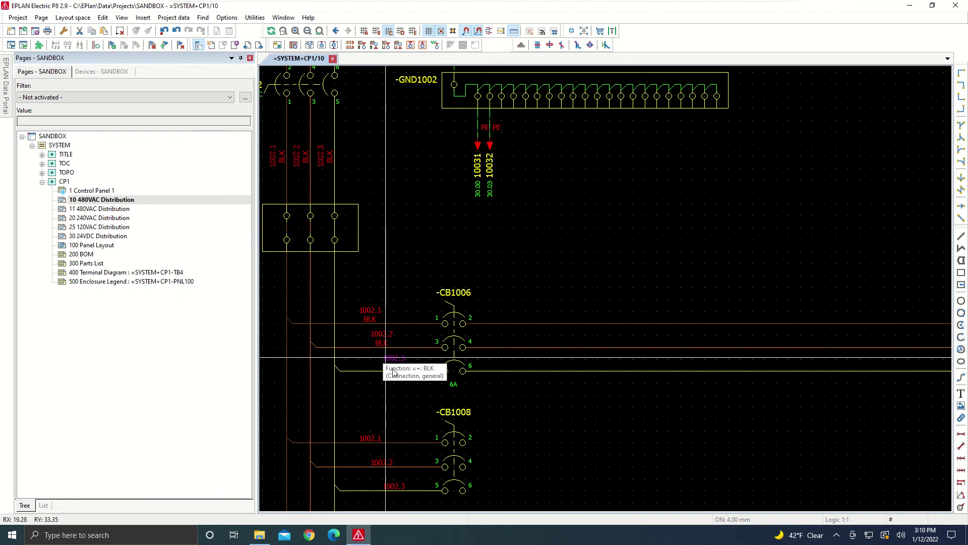
pyautogui.moveTo(357, 296); pyautogui.dragTo(418, 384)
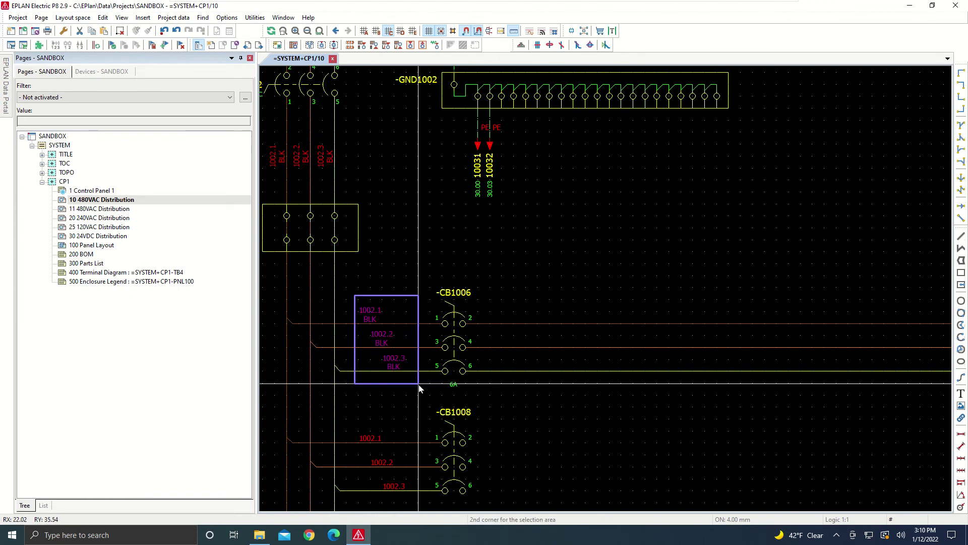
pyautogui.scroll(-2, 506, 266)
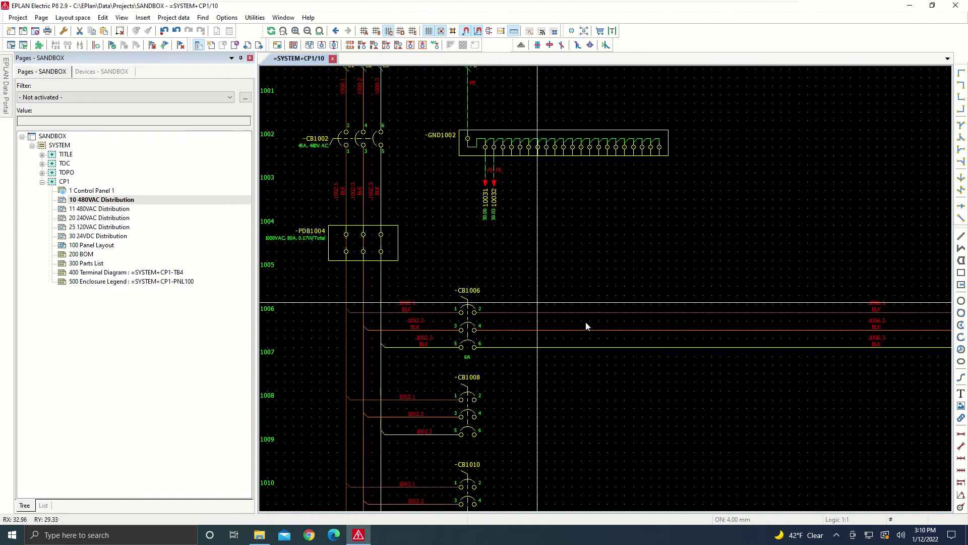
pyautogui.moveTo(648, 378); pyautogui.dragTo(628, 379, button='middle')
pyautogui.scroll(-1, 628, 378)
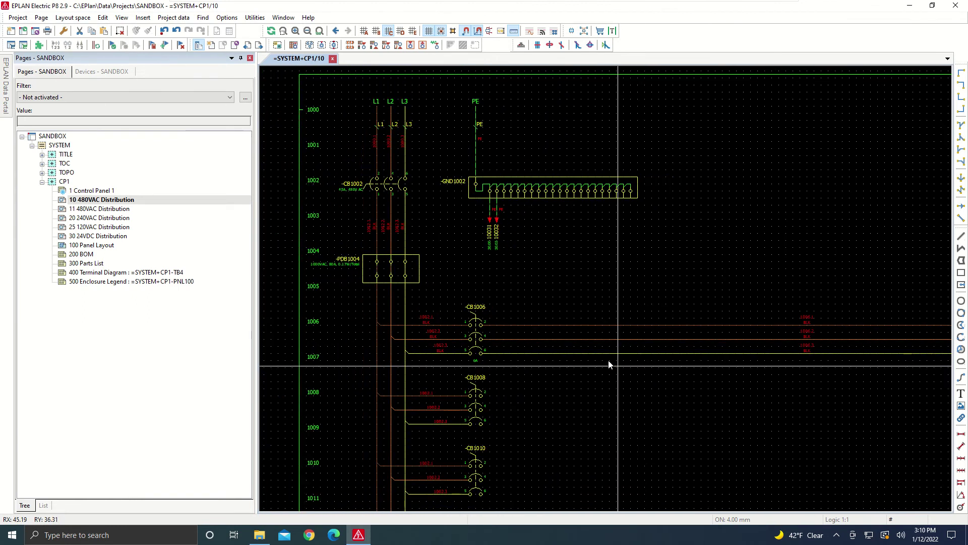
# Select the CP1 structure in the SANDBOX project and open the manufacturing data export / labeling dialog for it.
pyautogui.click(63, 181)
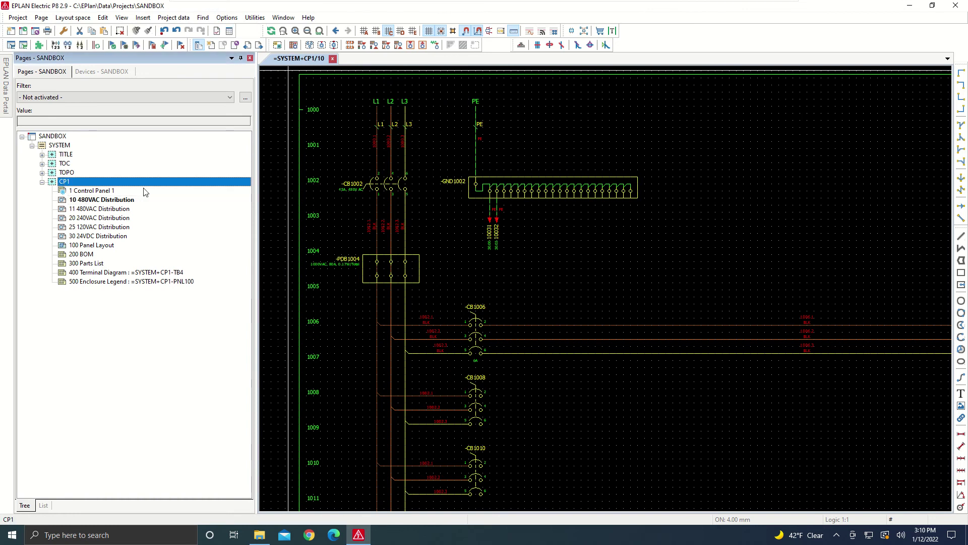
pyautogui.click(66, 145)
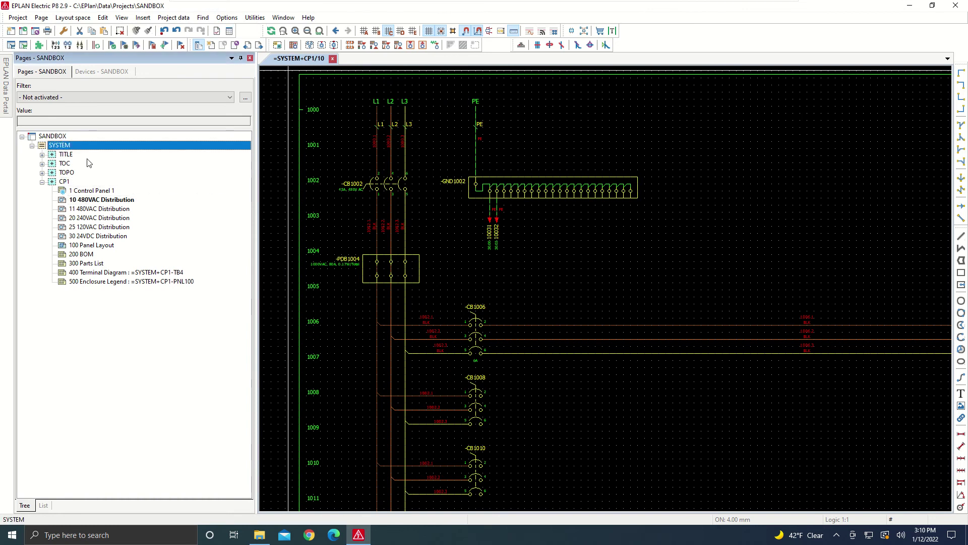
pyautogui.click(53, 136)
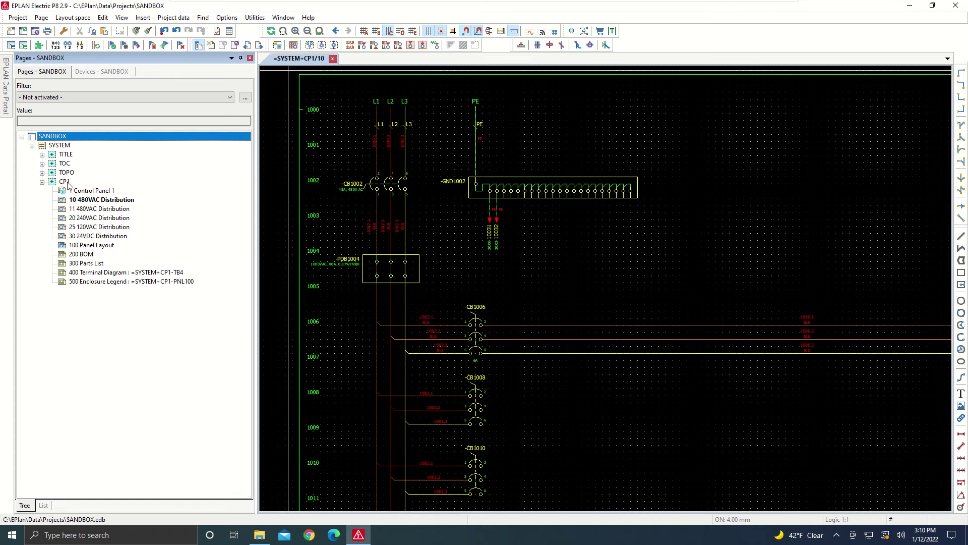
pyautogui.click(65, 182)
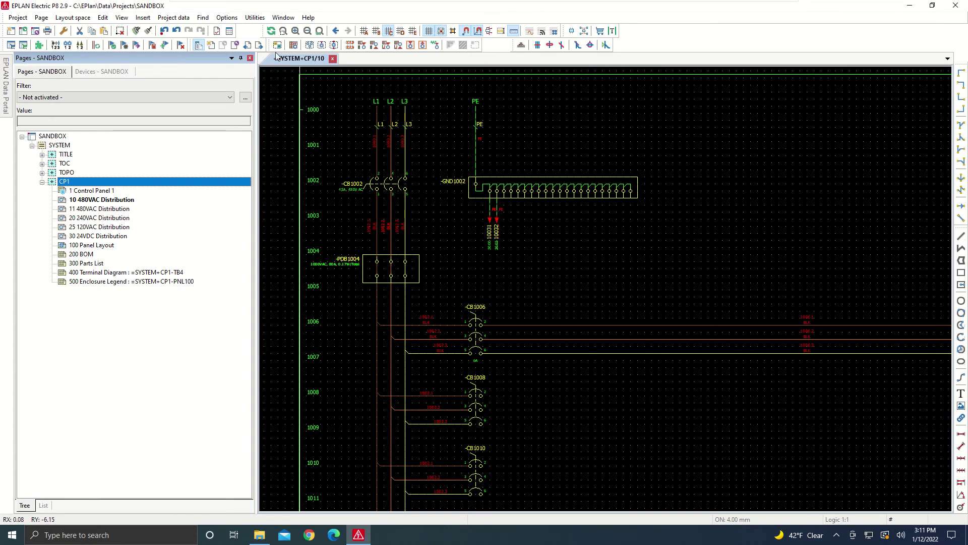
pyautogui.click(255, 18)
pyautogui.moveTo(260, 45)
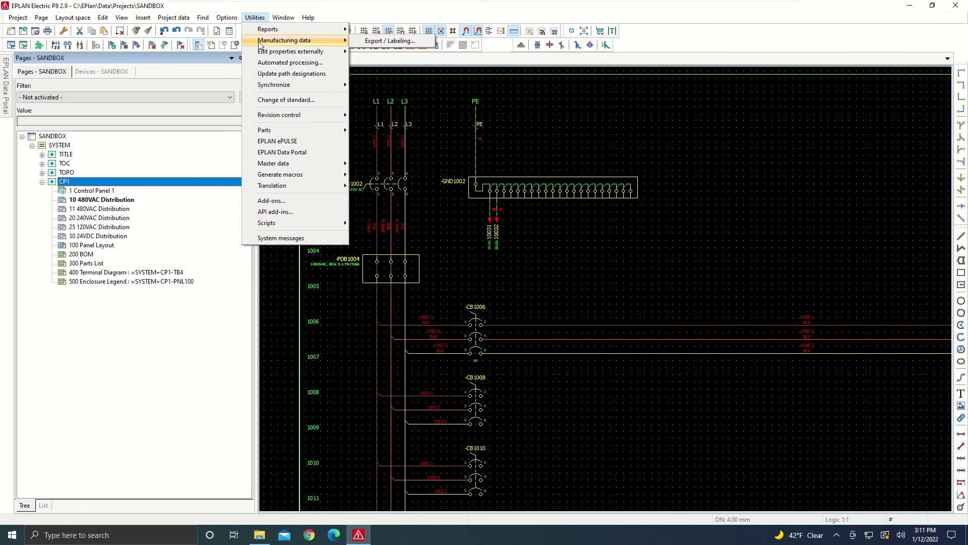
pyautogui.click(389, 43)
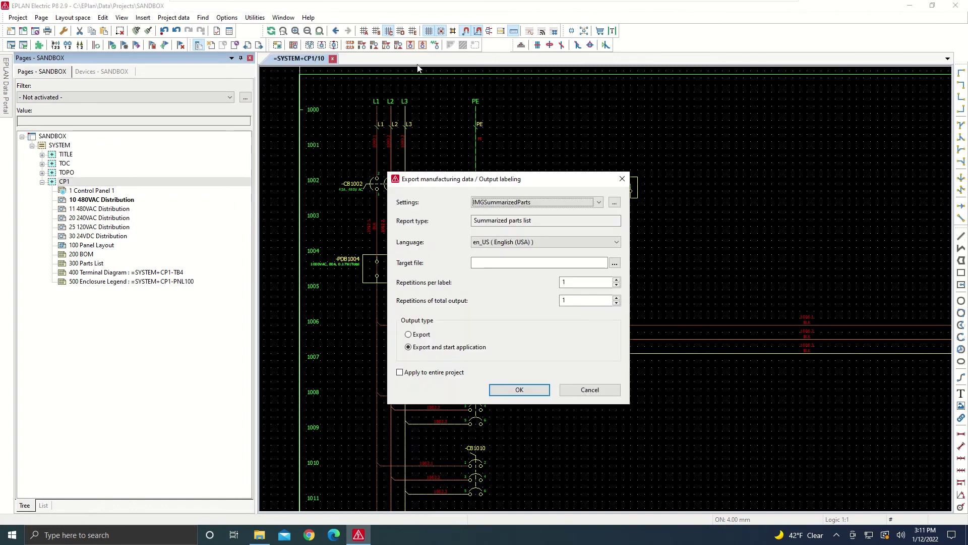
pyautogui.moveTo(526, 185); pyautogui.dragTo(596, 172)
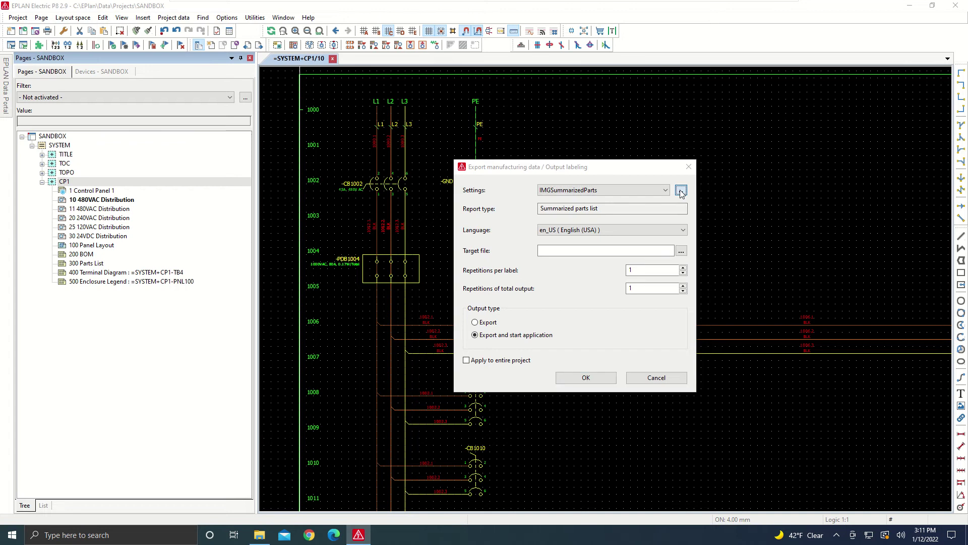
# Start a new export settings scheme with Connection list as its report type.
pyautogui.click(680, 191)
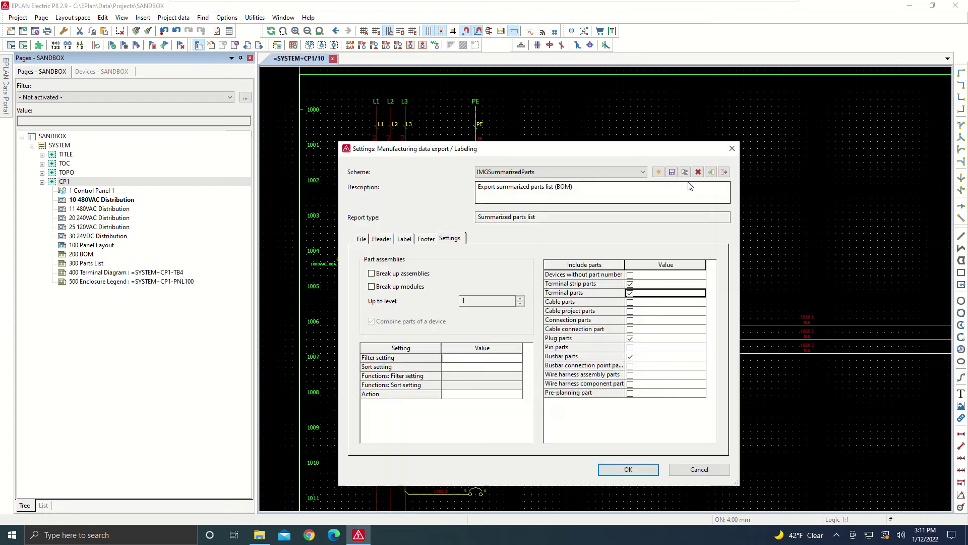
pyautogui.click(658, 172)
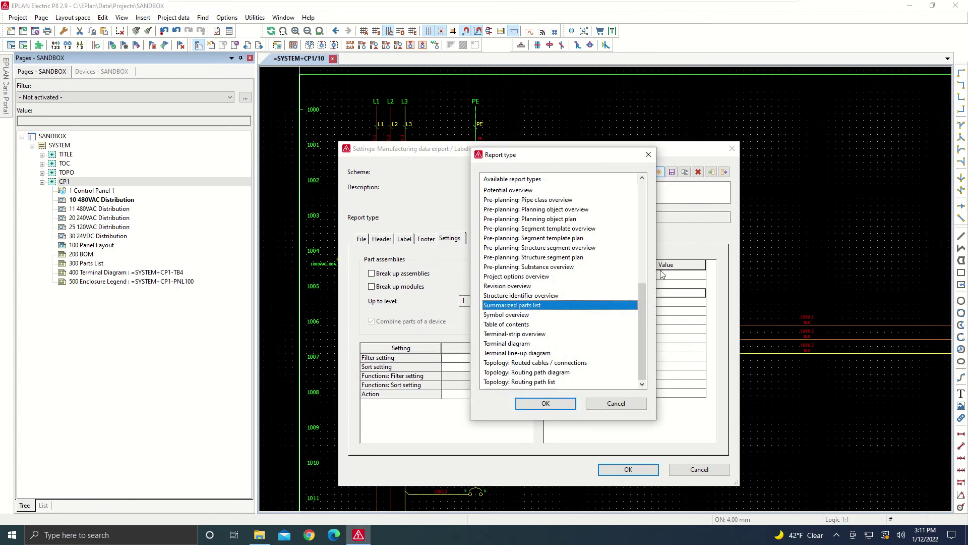
pyautogui.moveTo(642, 326); pyautogui.dragTo(643, 222)
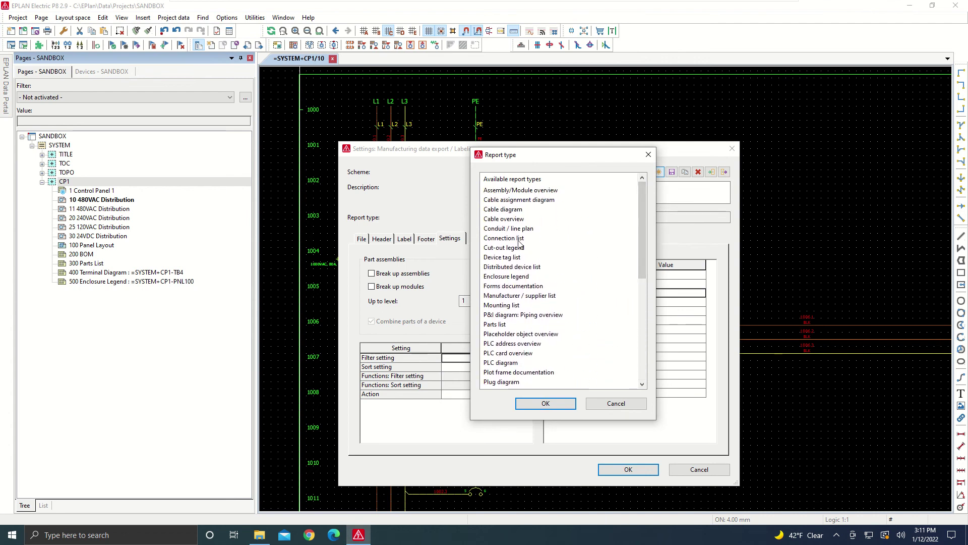
pyautogui.click(512, 239)
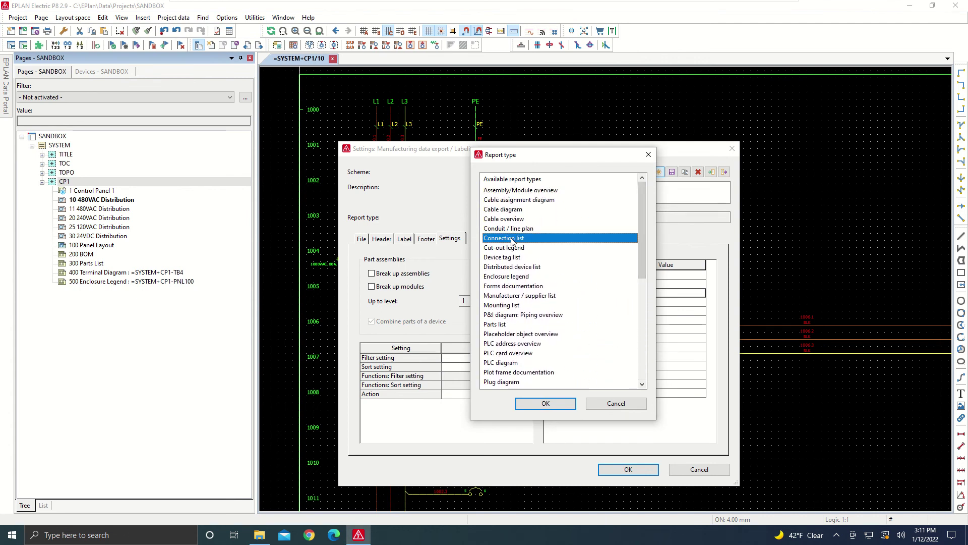
pyautogui.click(544, 404)
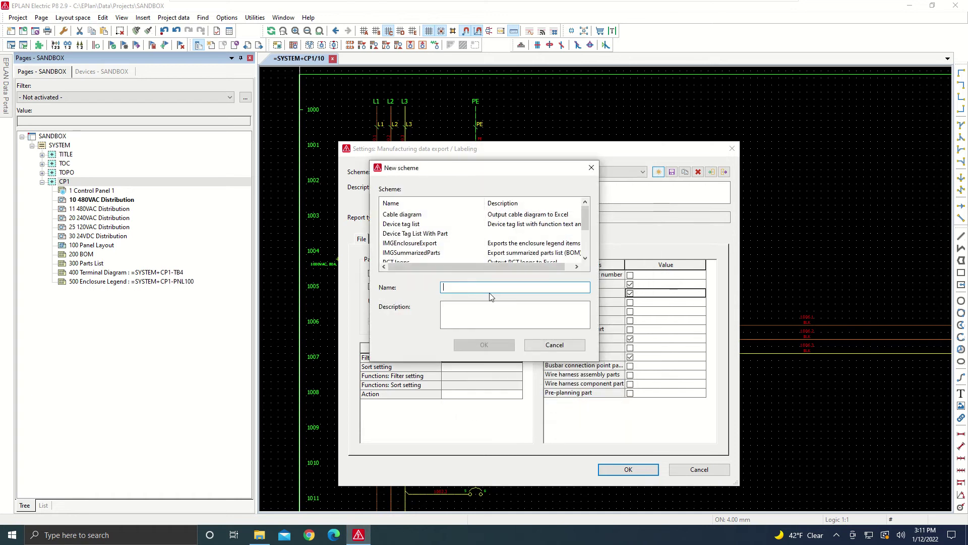
# Name the new scheme IMGConnectionList and describe it as "Exports the connections in a given project".
pyautogui.write('IM')
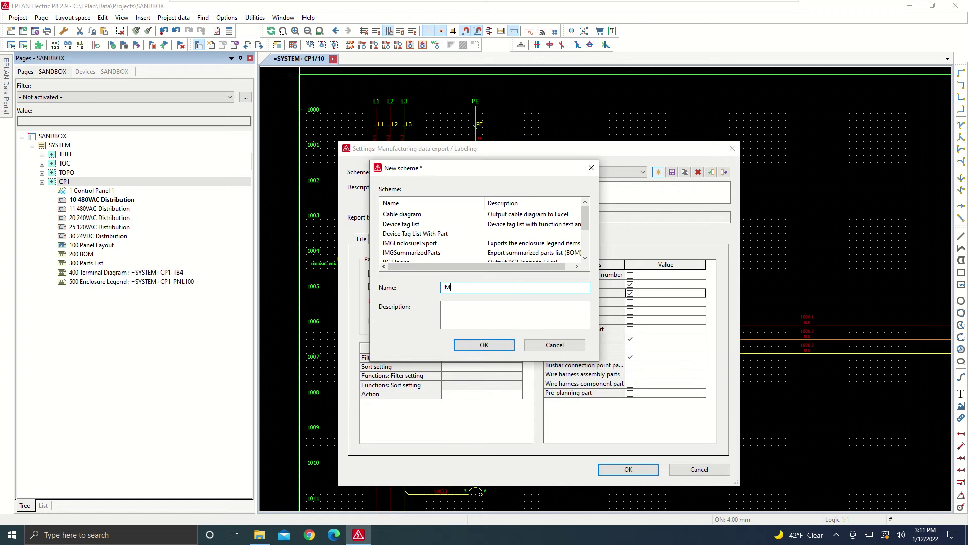
pyautogui.write('GConnectionList')
pyautogui.click(460, 311)
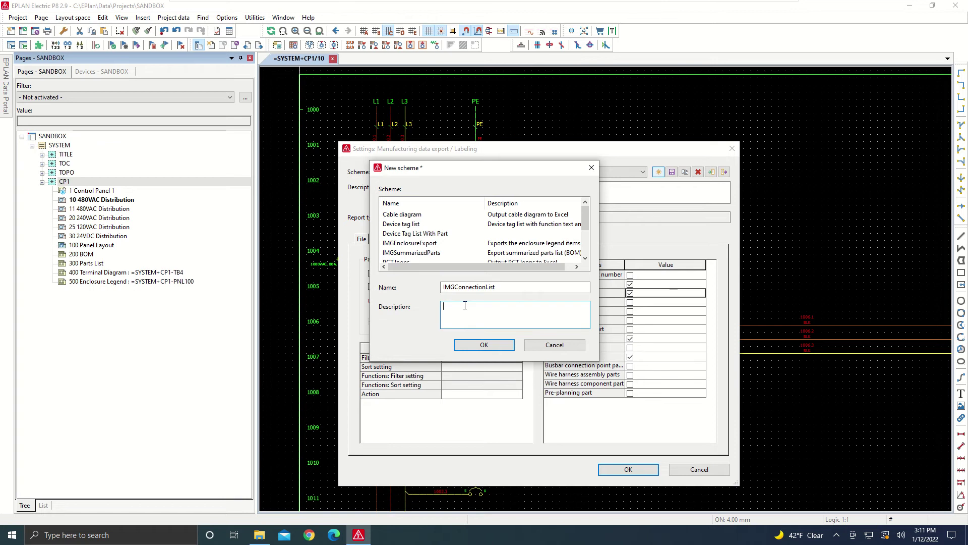
pyautogui.write('Exports the connections in a giv')
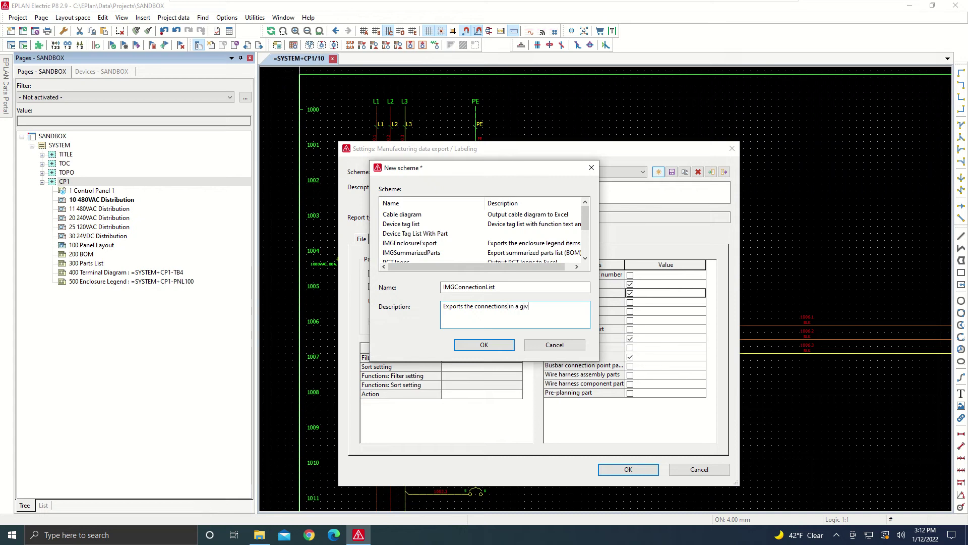
pyautogui.write('project')
pyautogui.press('Return')
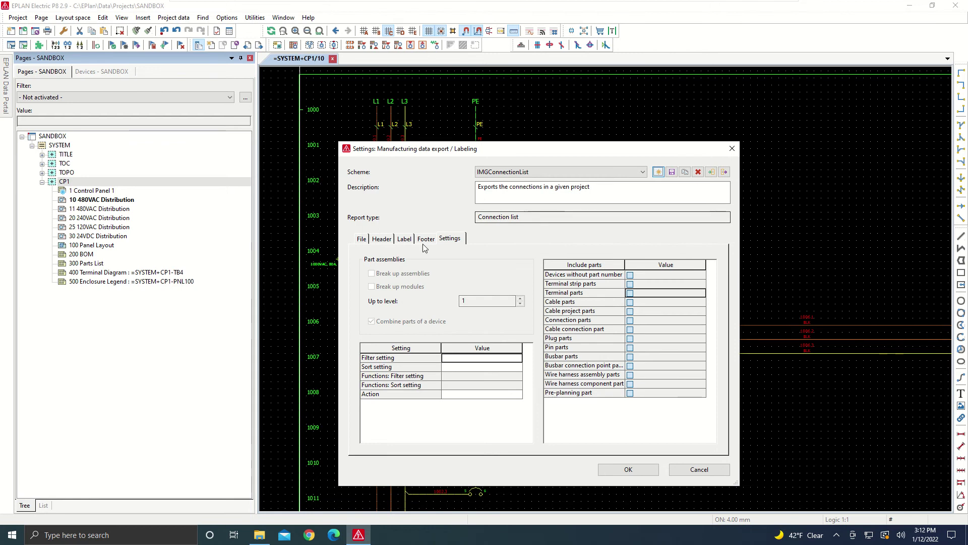
# Choose Text file (*.txt) as the output file type of the IMGConnectionList scheme.
pyautogui.click(357, 240)
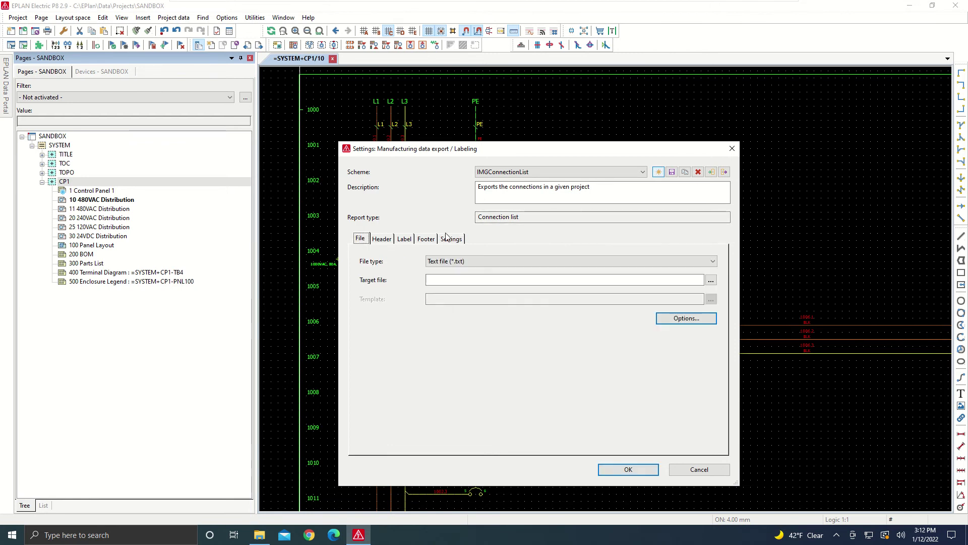
pyautogui.click(492, 261)
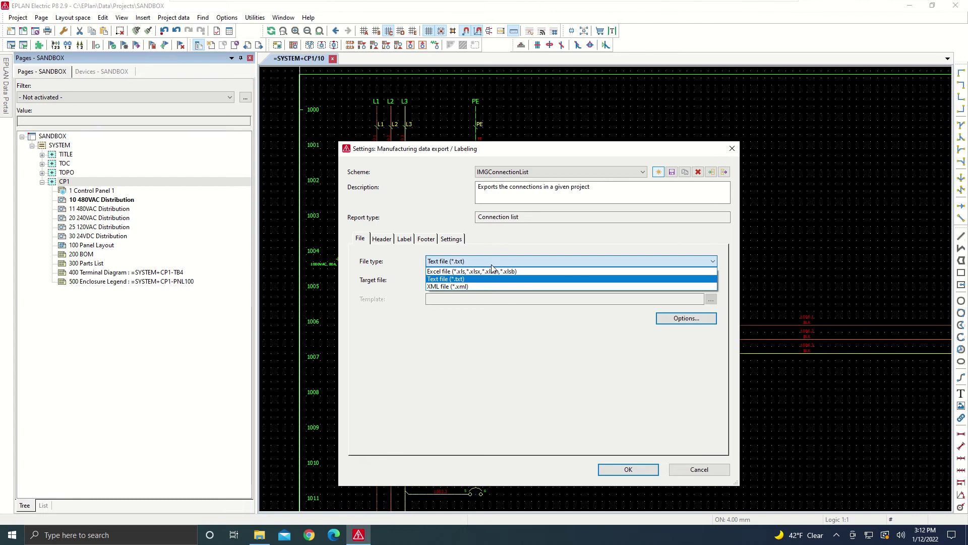
pyautogui.click(454, 281)
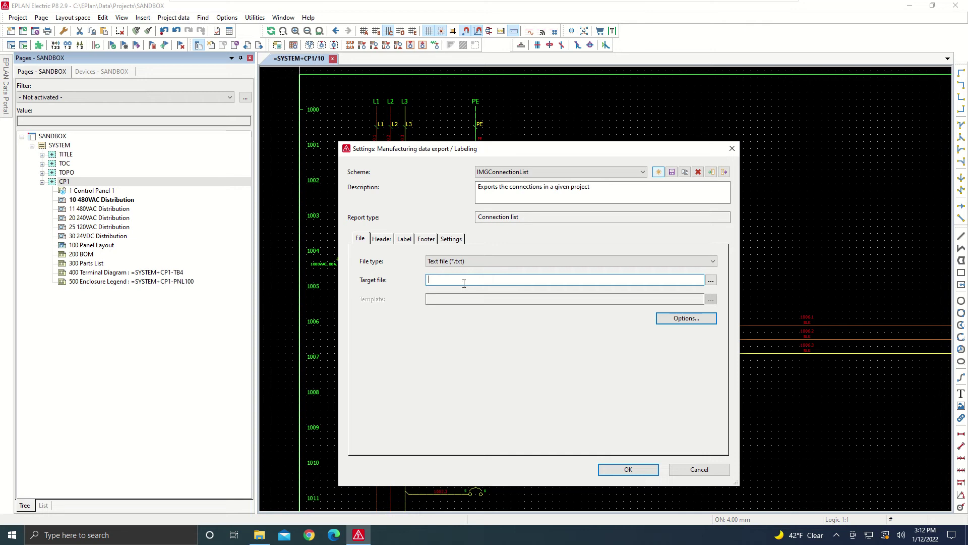
# Add a Connection format element with the Connection designation property to the scheme's label.
pyautogui.click(387, 239)
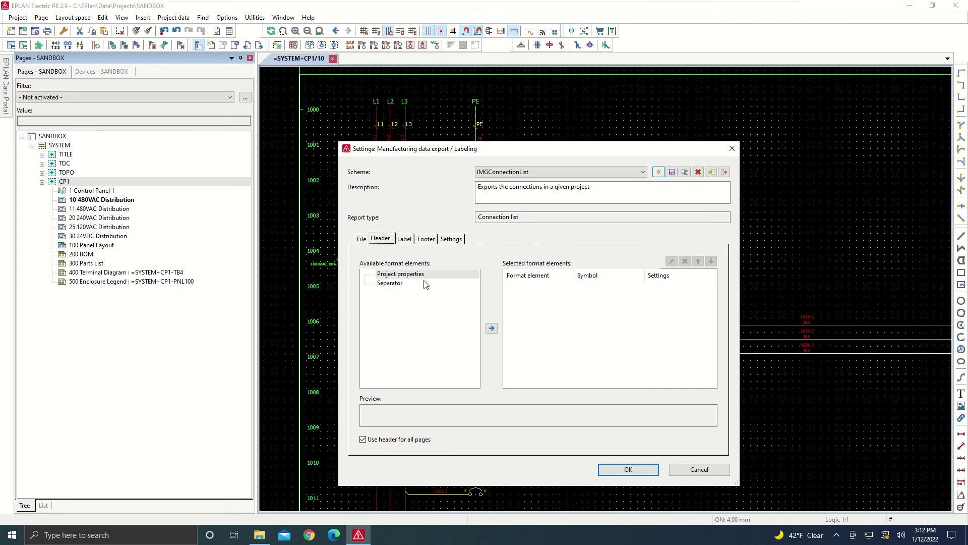
pyautogui.click(405, 240)
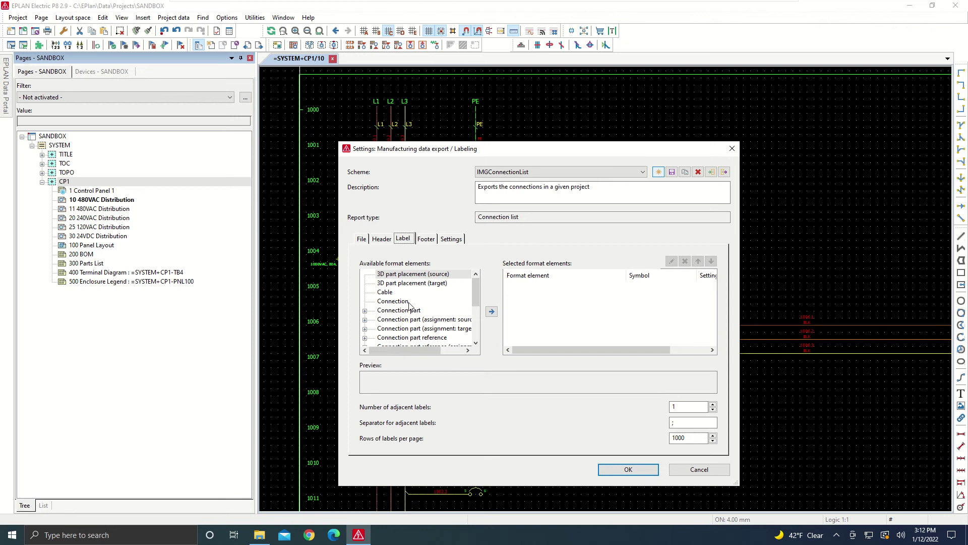
pyautogui.click(393, 302)
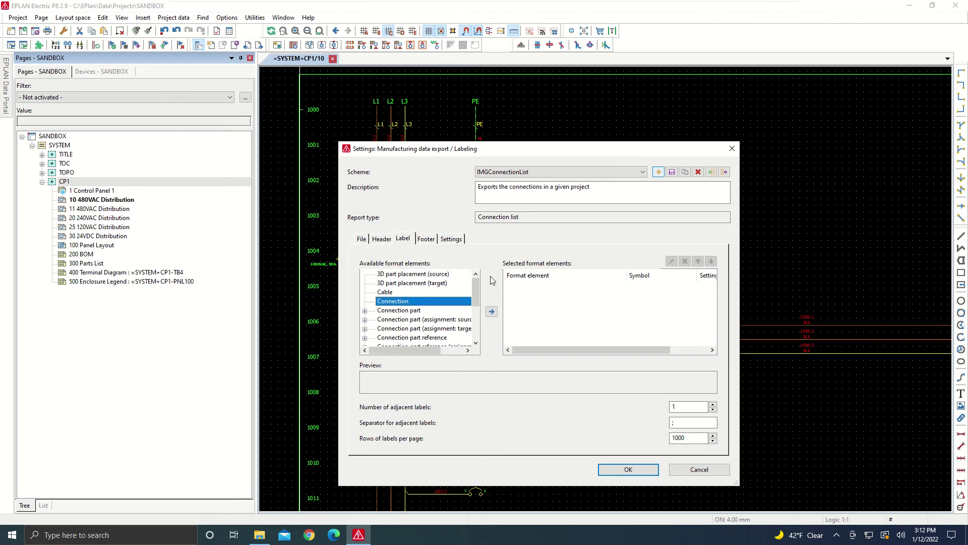
pyautogui.click(491, 312)
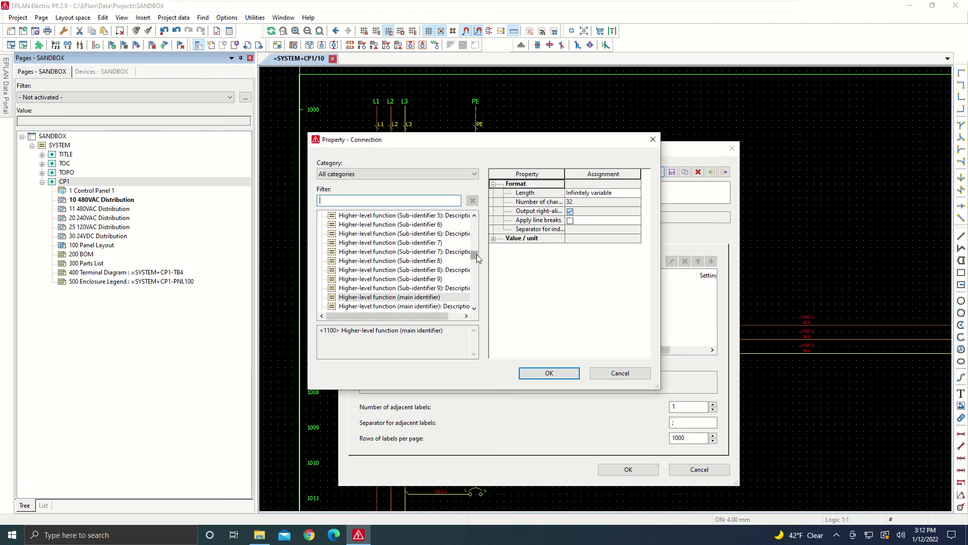
pyautogui.moveTo(474, 253); pyautogui.dragTo(474, 226)
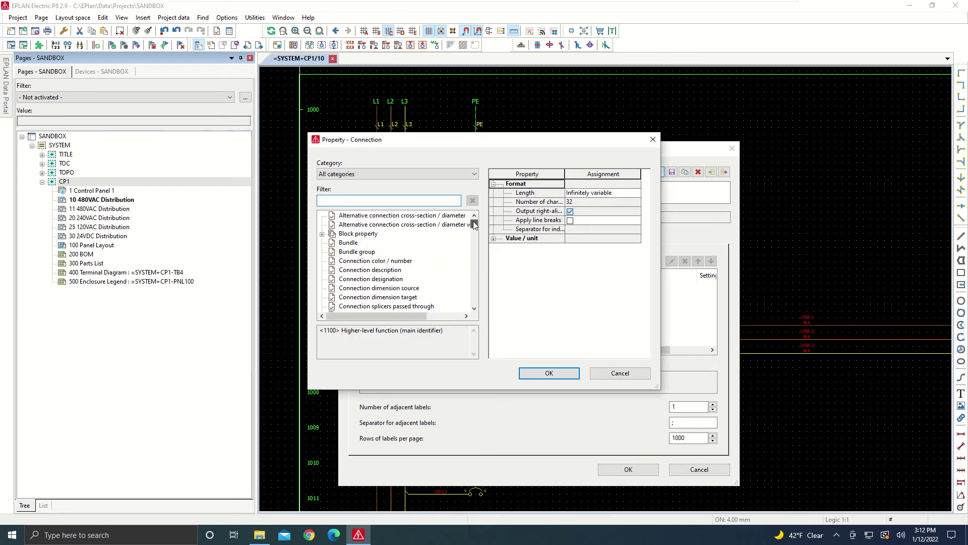
pyautogui.click(384, 279)
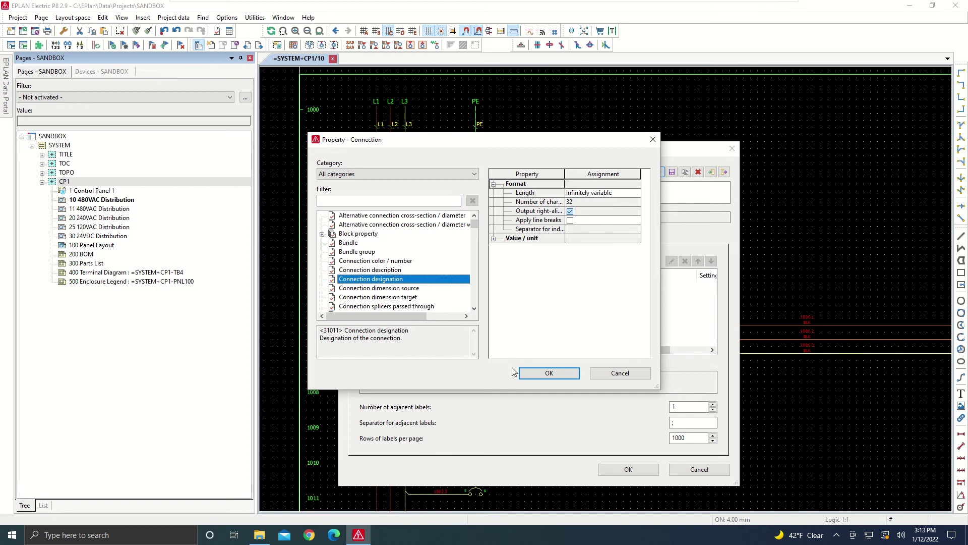
pyautogui.click(550, 373)
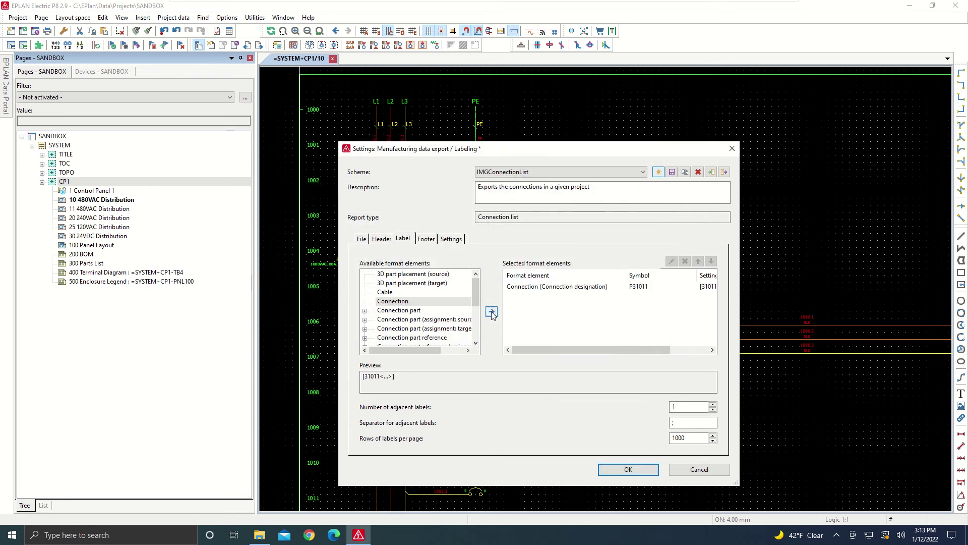
# Add a Tab separator with one character after the connection designation in the scheme's label.
pyautogui.scroll(-1, 479, 310)
pyautogui.moveTo(479, 310); pyautogui.dragTo(481, 336)
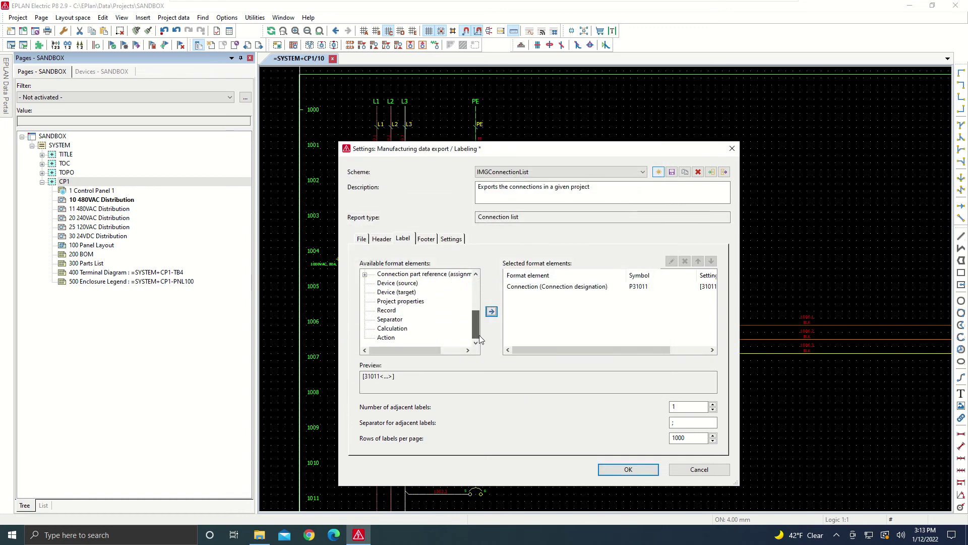
pyautogui.click(393, 321)
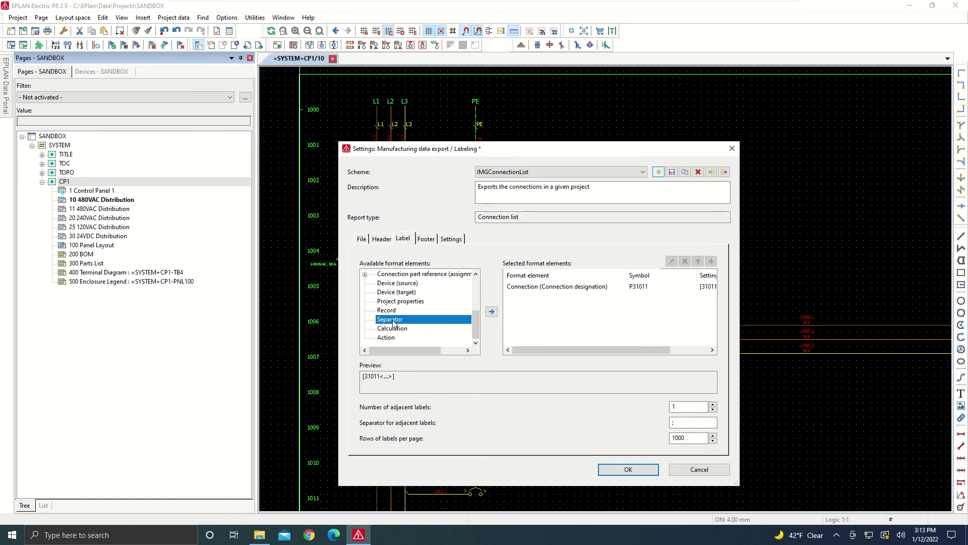
pyautogui.click(491, 312)
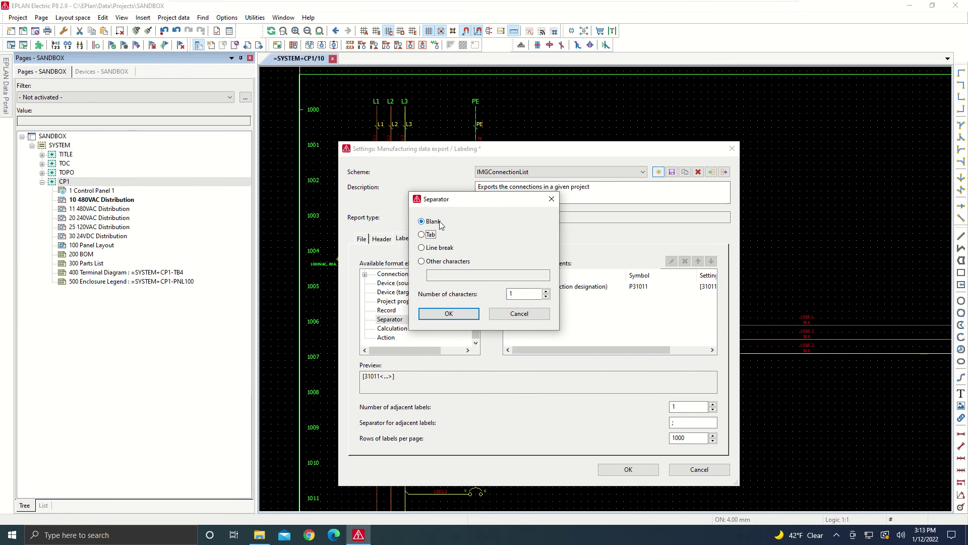
pyautogui.click(448, 270)
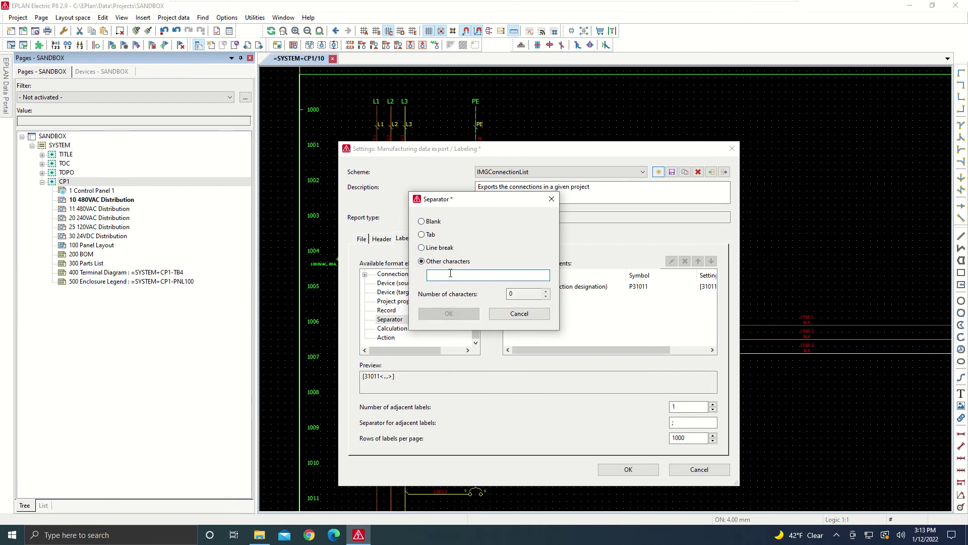
pyautogui.press('BackSpace')
pyautogui.click(421, 235)
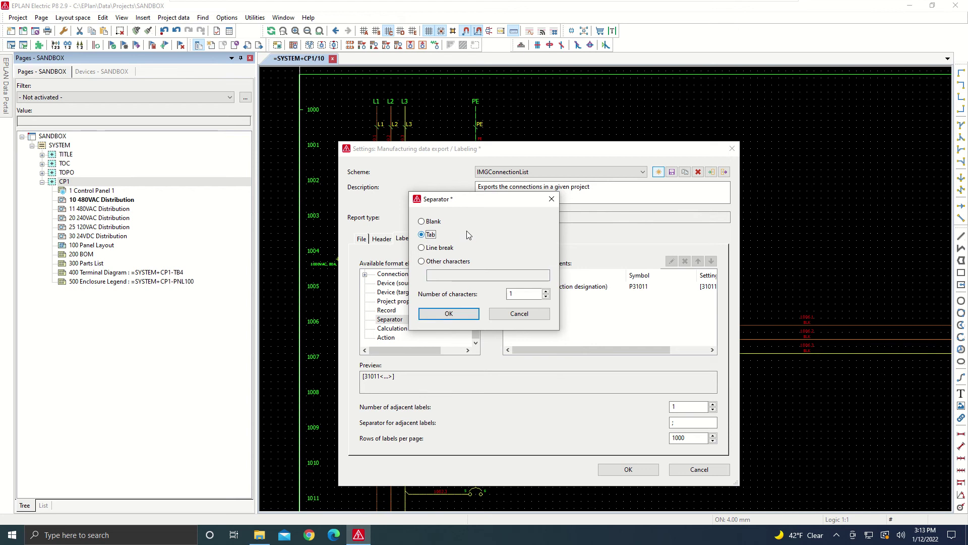
pyautogui.click(453, 314)
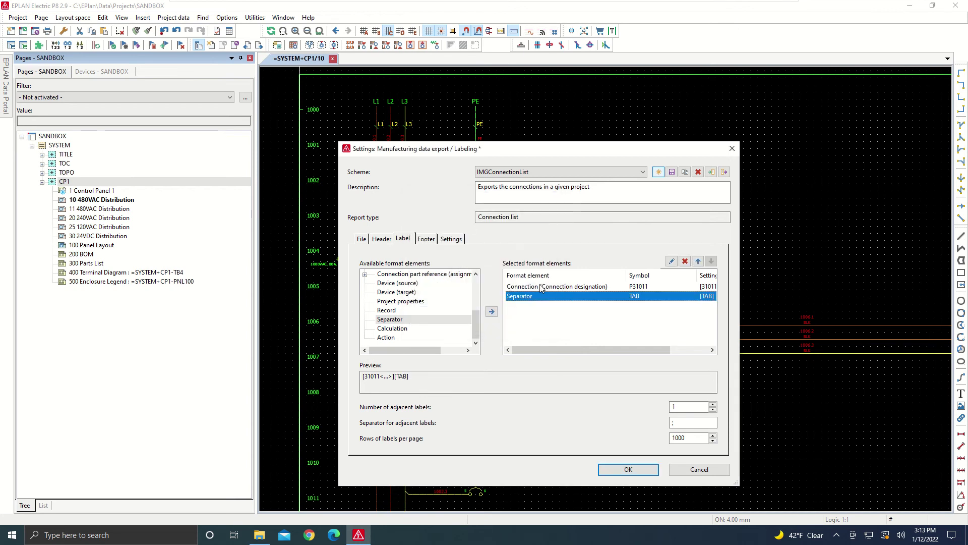
# Add a Connection format element with the Connection color / number property to the label.
pyautogui.moveTo(476, 327); pyautogui.dragTo(476, 289)
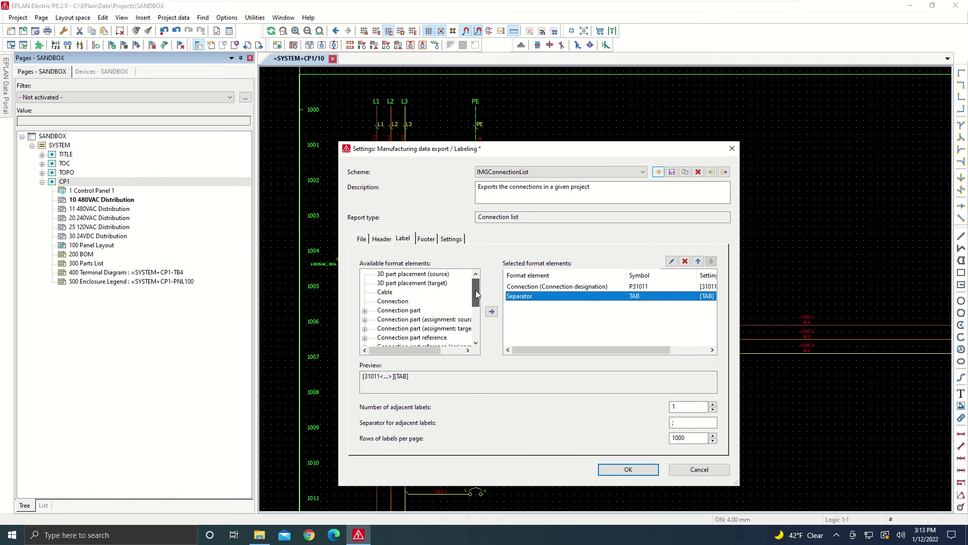
pyautogui.click(401, 302)
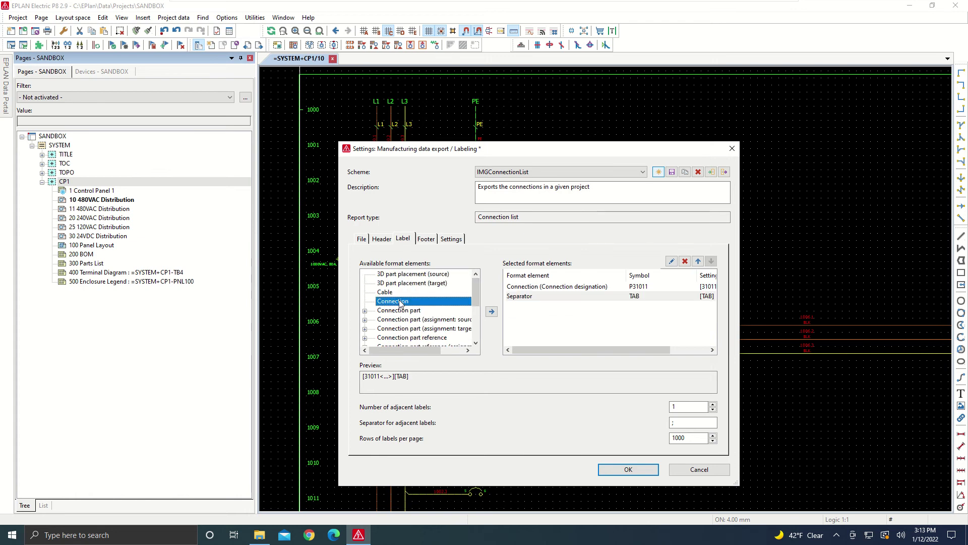
pyautogui.click(492, 313)
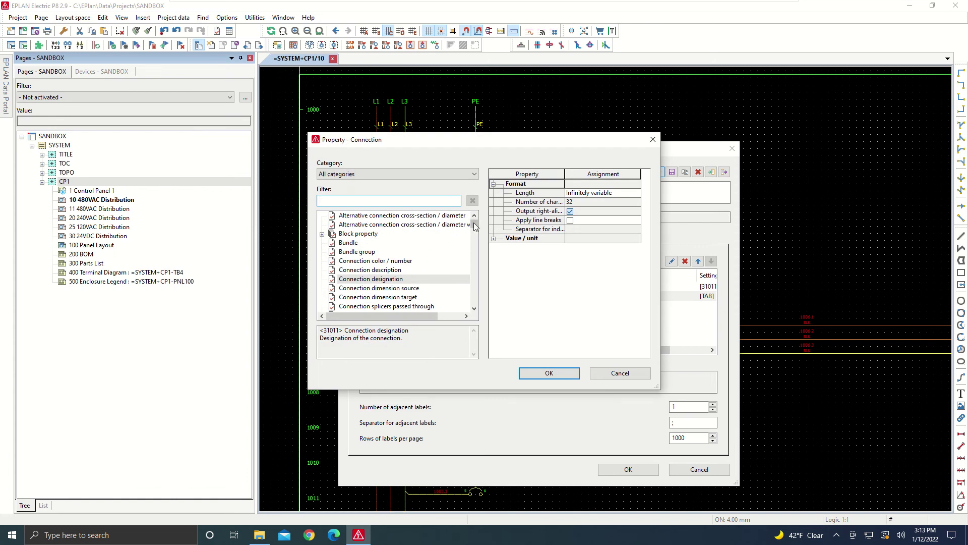
pyautogui.moveTo(473, 224)
pyautogui.mouseDown()
pyautogui.moveTo(475, 247)
pyautogui.moveTo(477, 224)
pyautogui.mouseUp()
pyautogui.click(410, 261)
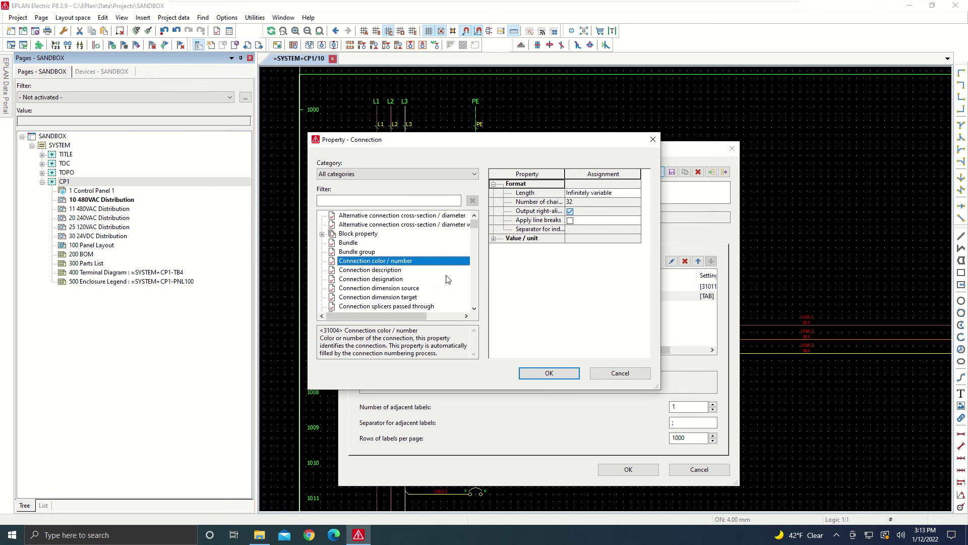
pyautogui.click(545, 374)
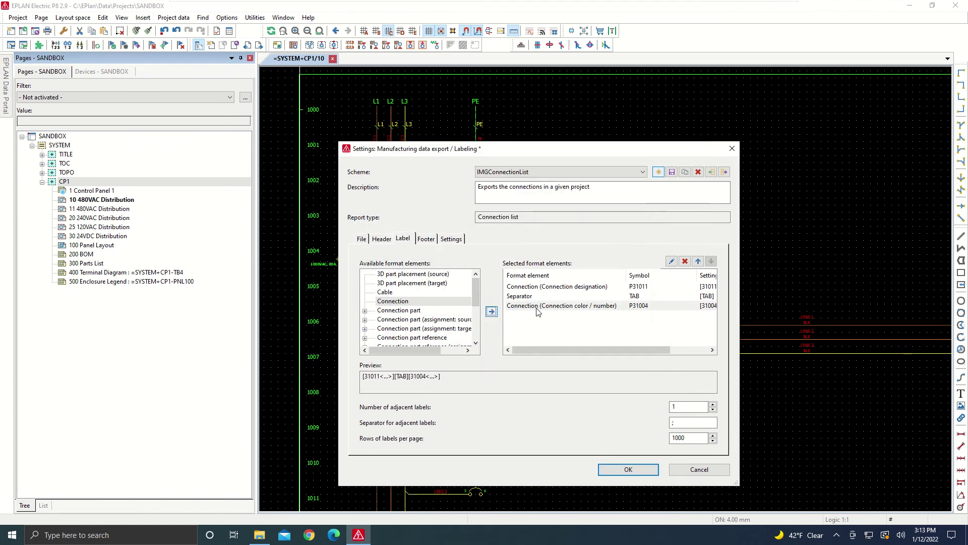
# Add another Tab separator after the connection color / number element.
pyautogui.moveTo(474, 292); pyautogui.dragTo(476, 327)
pyautogui.click(399, 319)
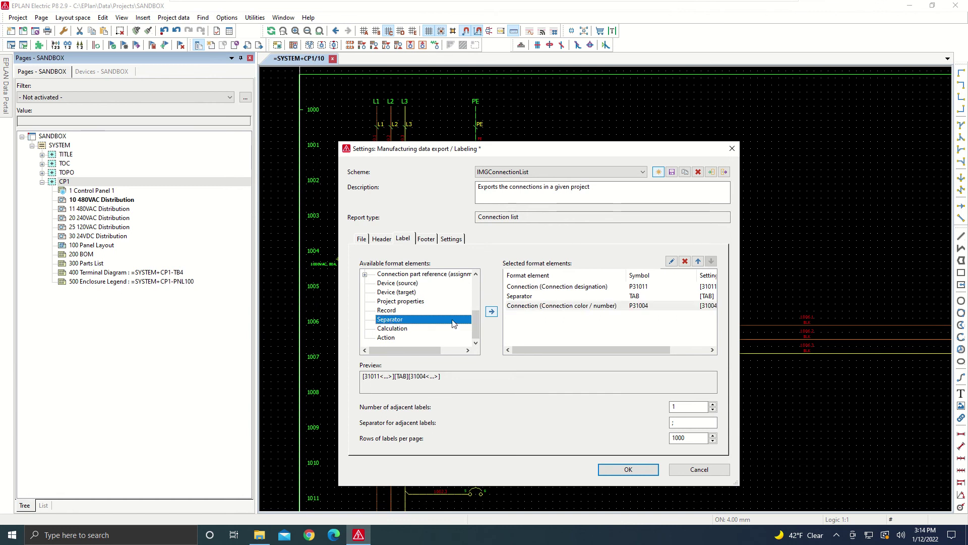
pyautogui.click(488, 311)
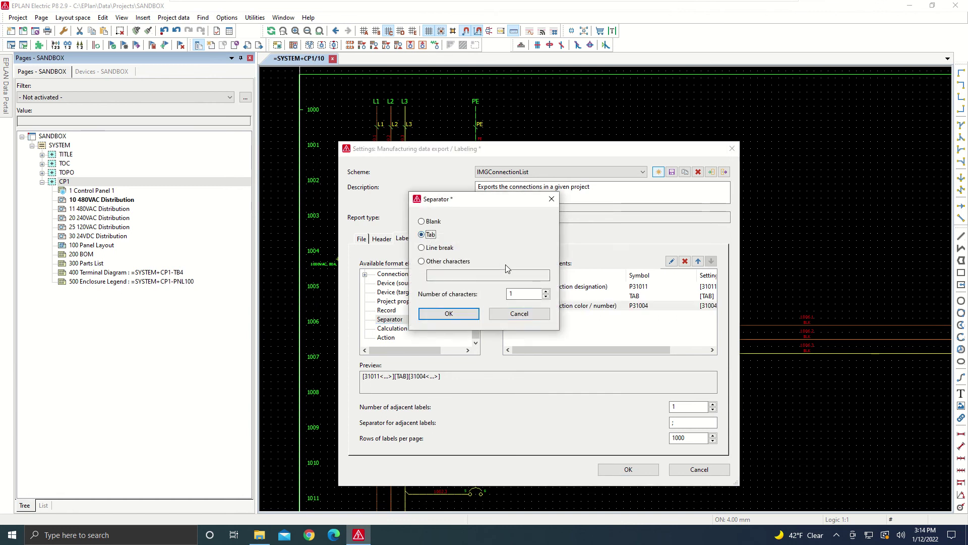
pyautogui.click(450, 314)
# Add a Connection format element with the Connection: Cross-section / diameter property at the end of the label.
pyautogui.moveTo(475, 319); pyautogui.dragTo(476, 284)
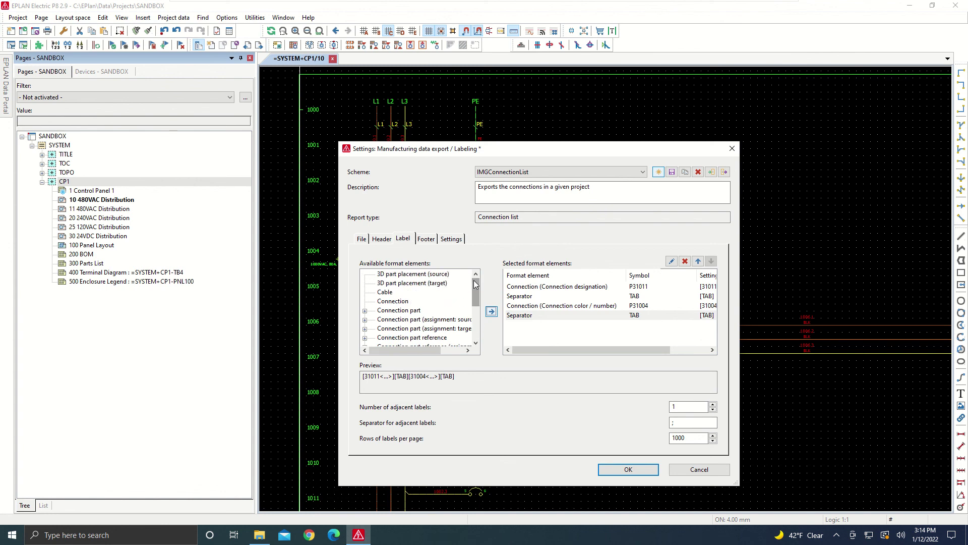
pyautogui.click(394, 302)
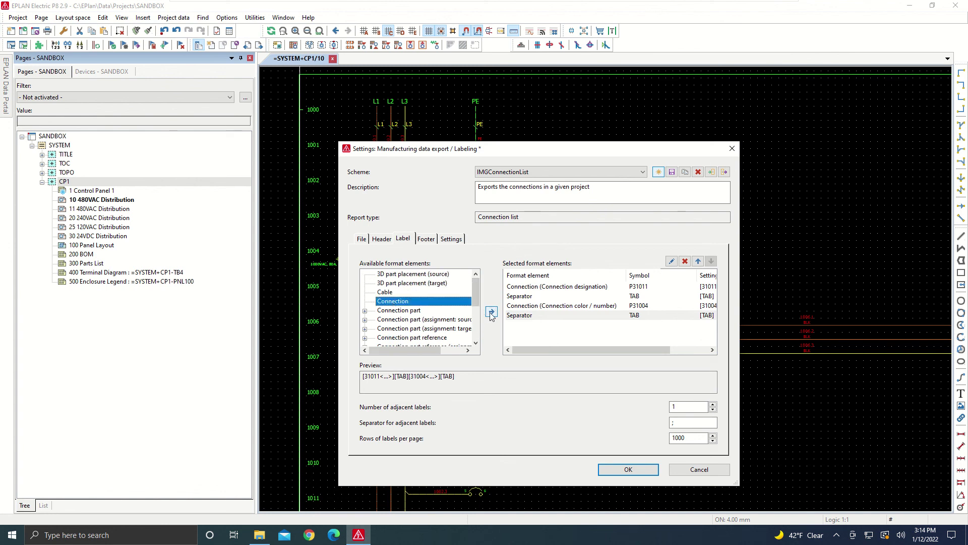
pyautogui.click(491, 312)
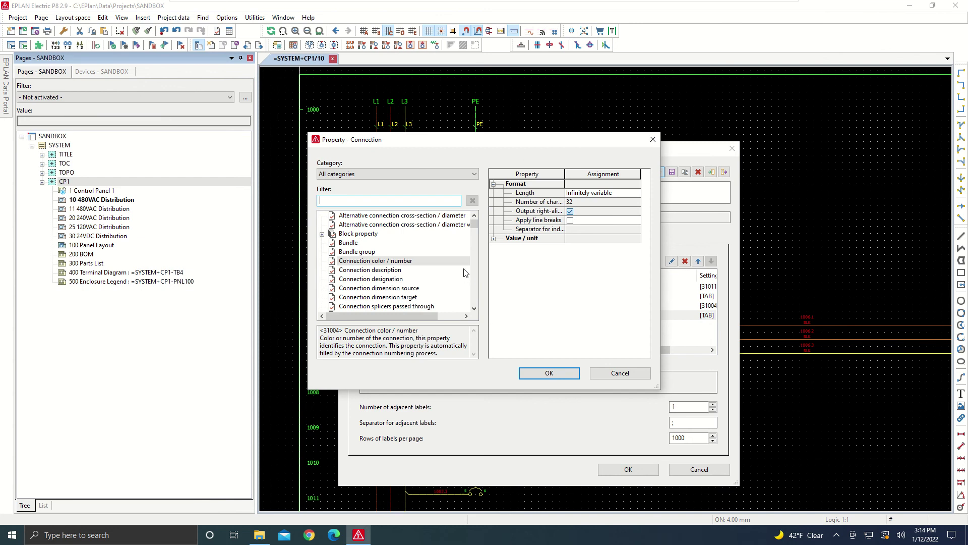
pyautogui.moveTo(471, 222); pyautogui.dragTo(474, 230)
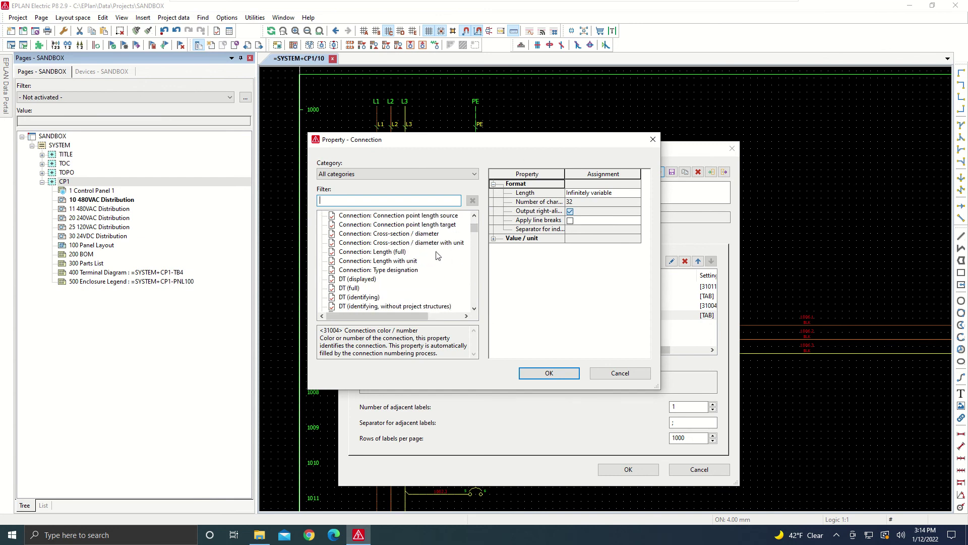
pyautogui.click(387, 235)
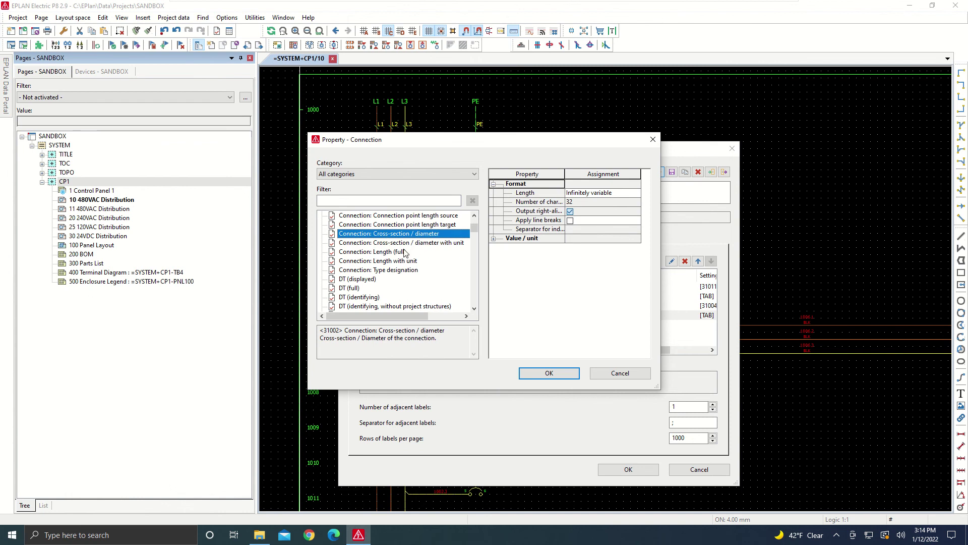
pyautogui.click(544, 374)
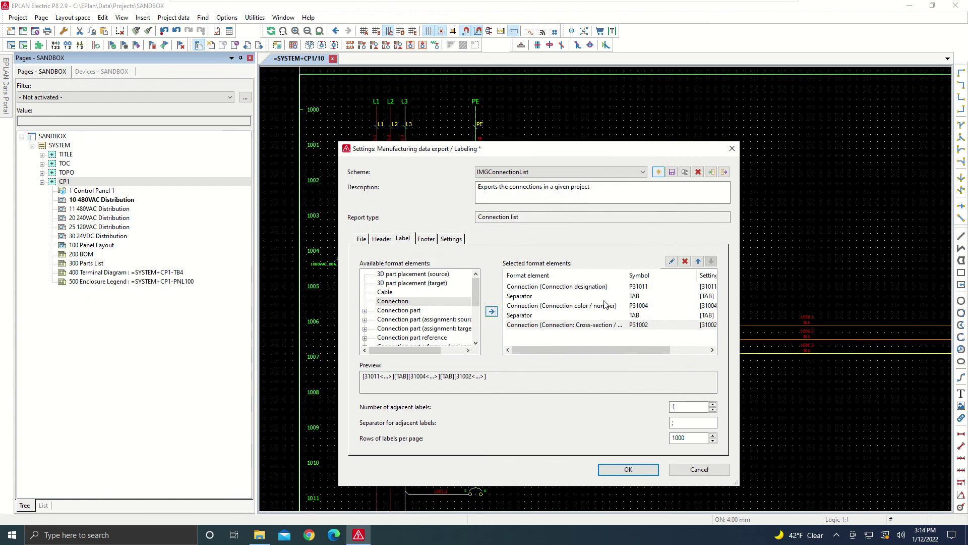
# Look through the scheme's footer, settings and file options, and accept the IMGConnectionList scheme.
pyautogui.click(569, 305)
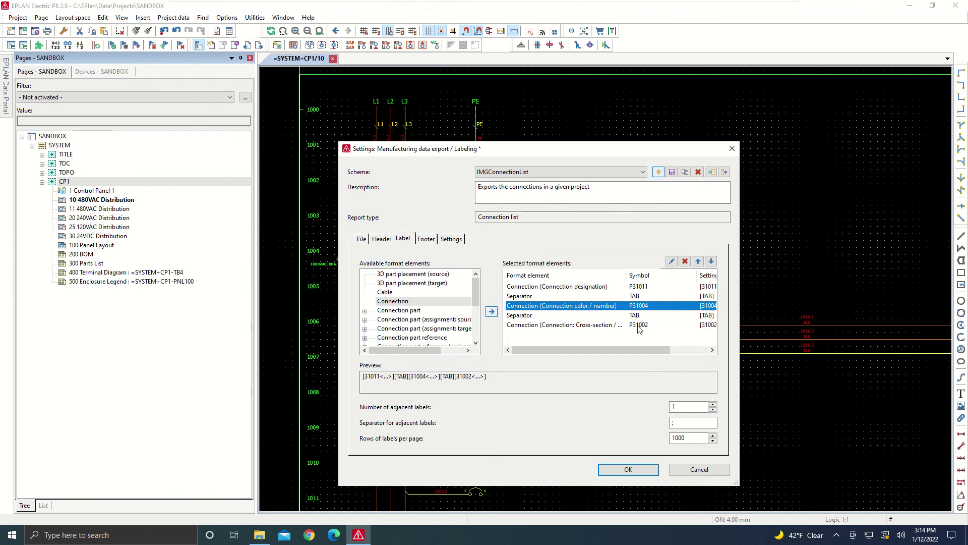
pyautogui.click(425, 239)
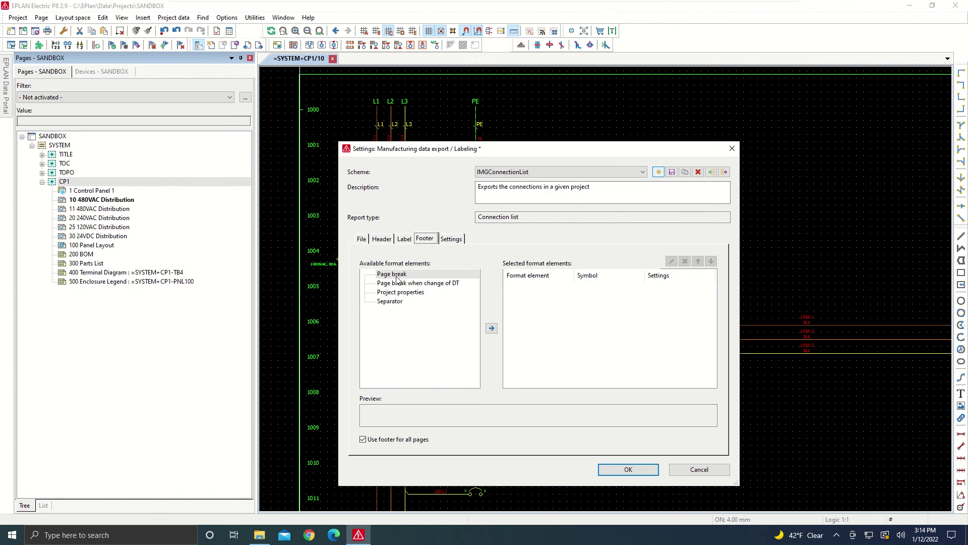
pyautogui.click(453, 242)
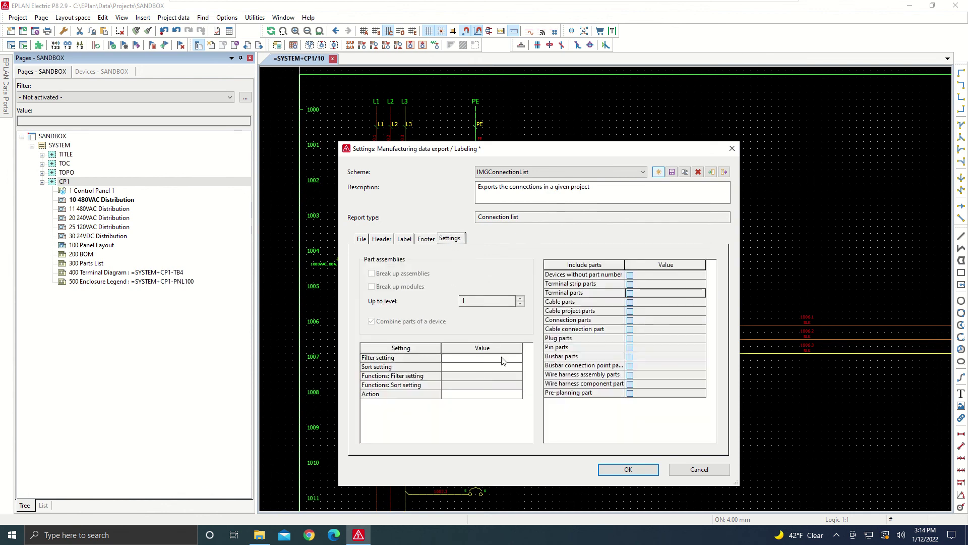
pyautogui.click(362, 240)
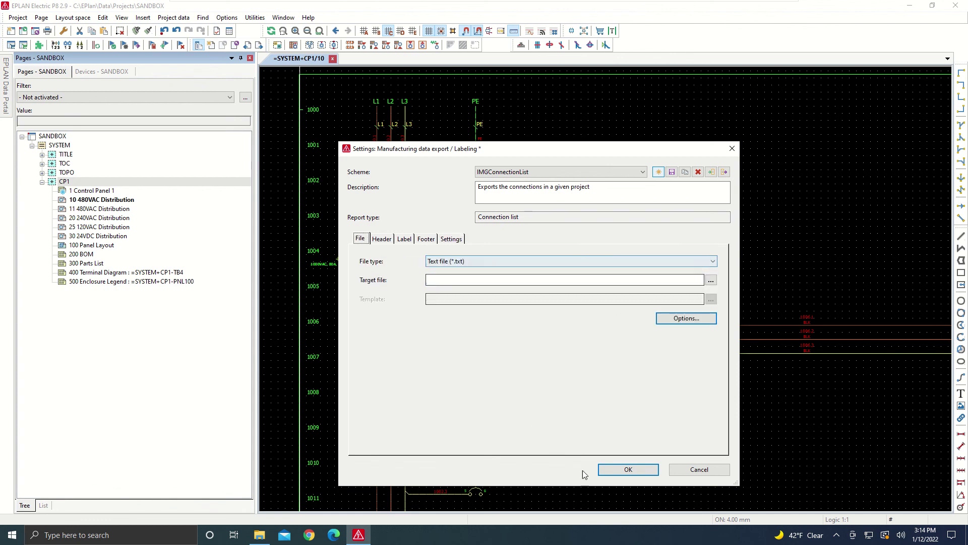
pyautogui.click(625, 470)
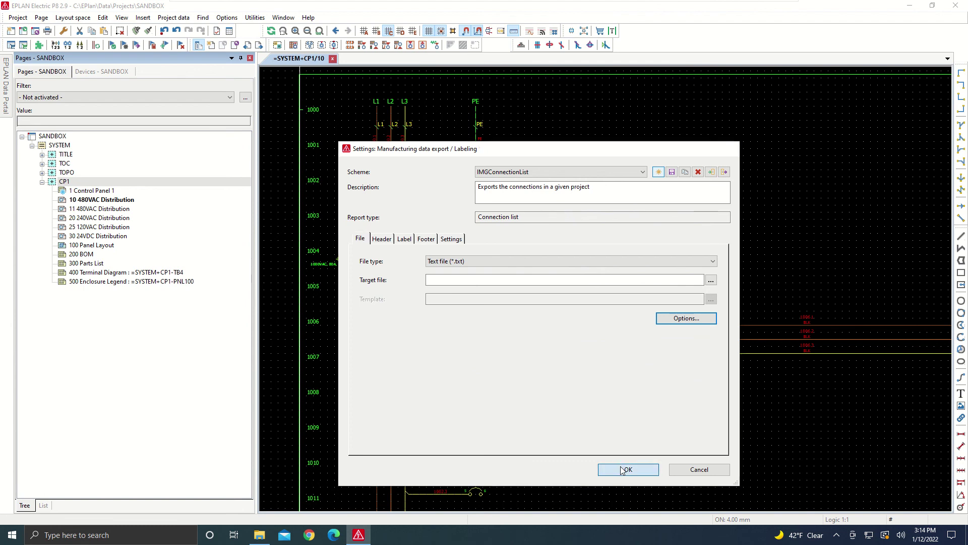
# Set the target file to WireExports.txt in C:\EPlan\Exports and run the export.
pyautogui.moveTo(573, 167); pyautogui.dragTo(553, 178)
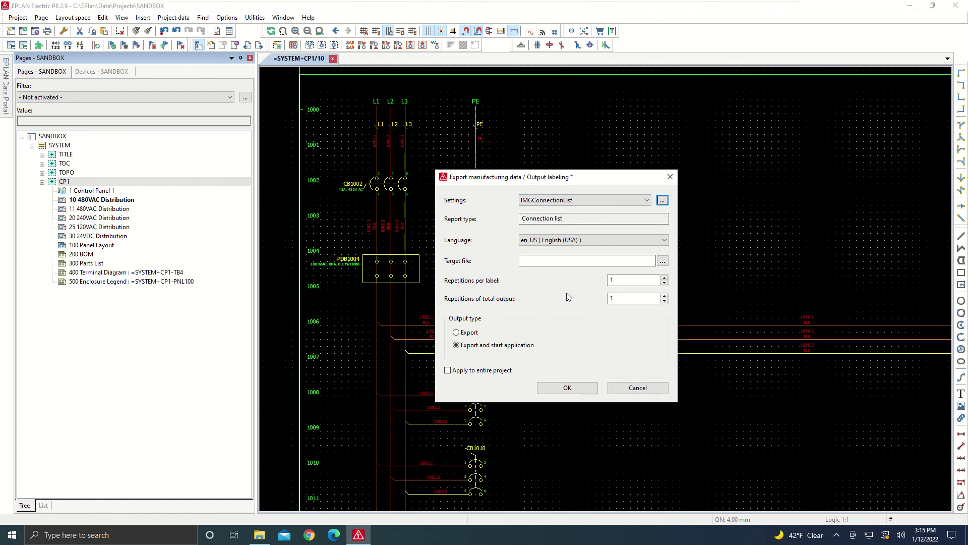
pyautogui.click(553, 260)
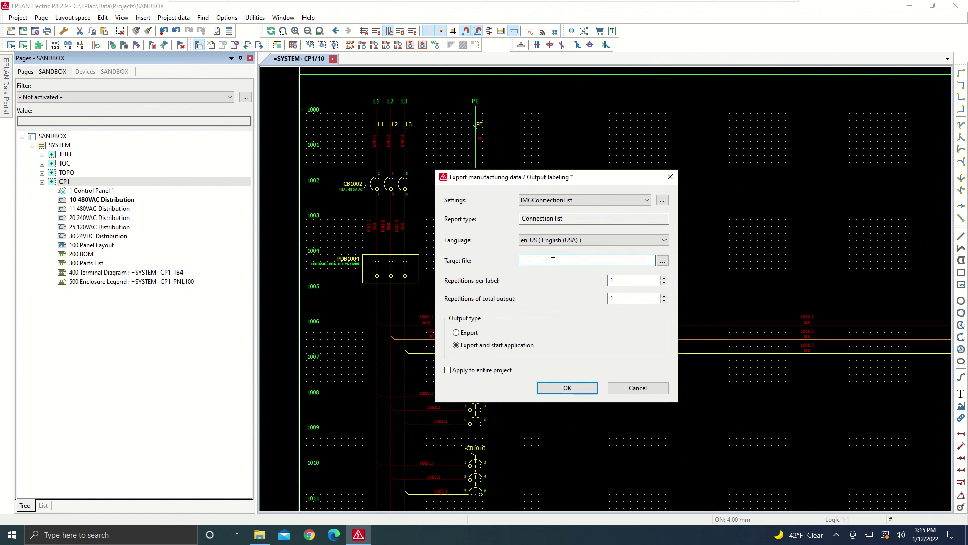
pyautogui.click(662, 261)
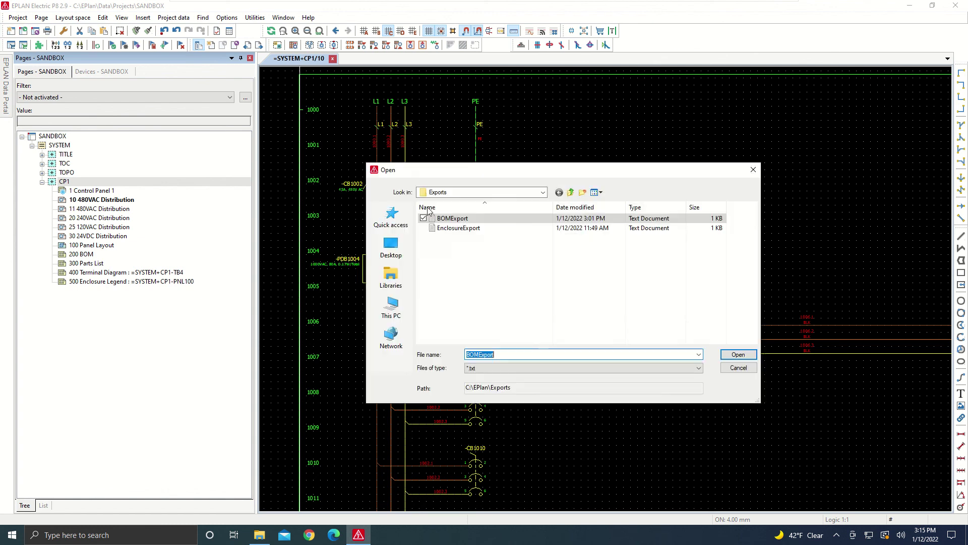
pyautogui.click(542, 192)
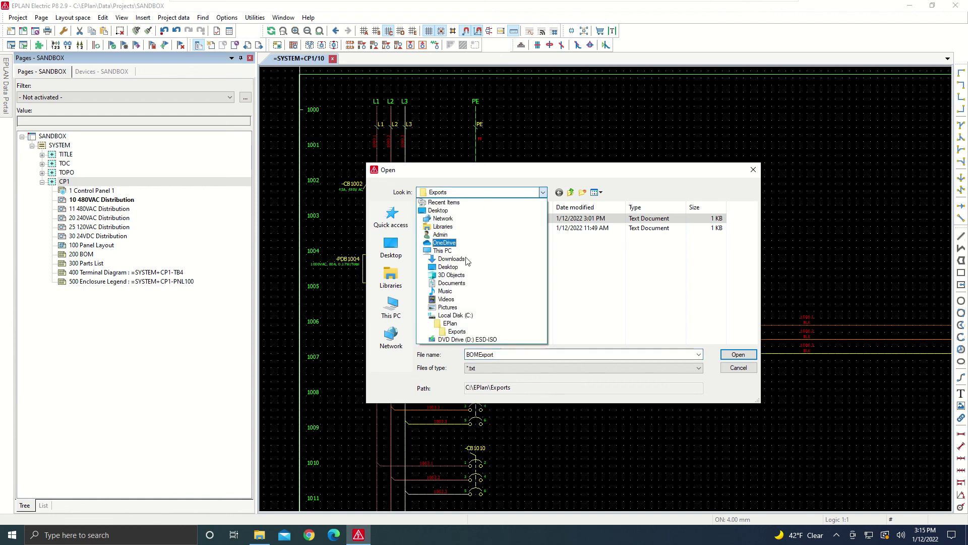
pyautogui.click(455, 315)
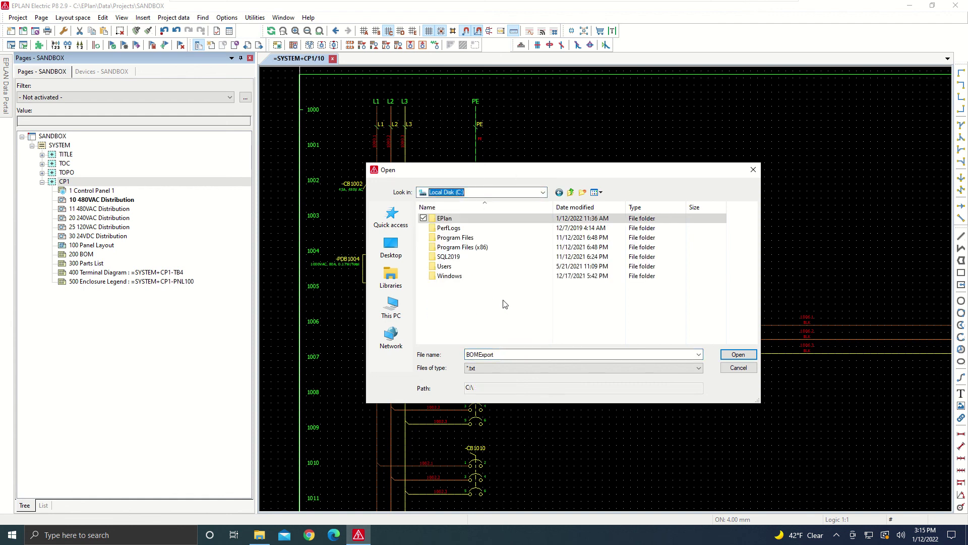
pyautogui.doubleClick(441, 220)
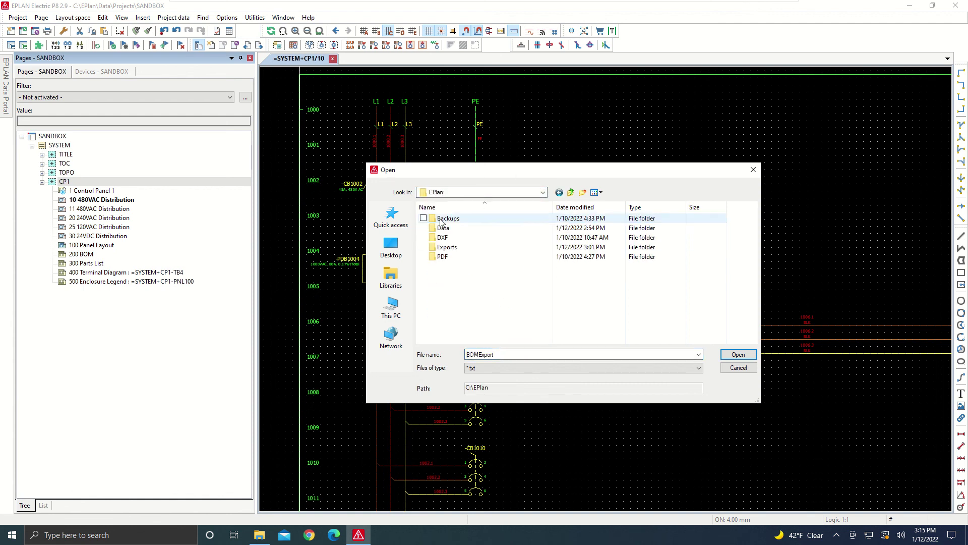
pyautogui.doubleClick(446, 248)
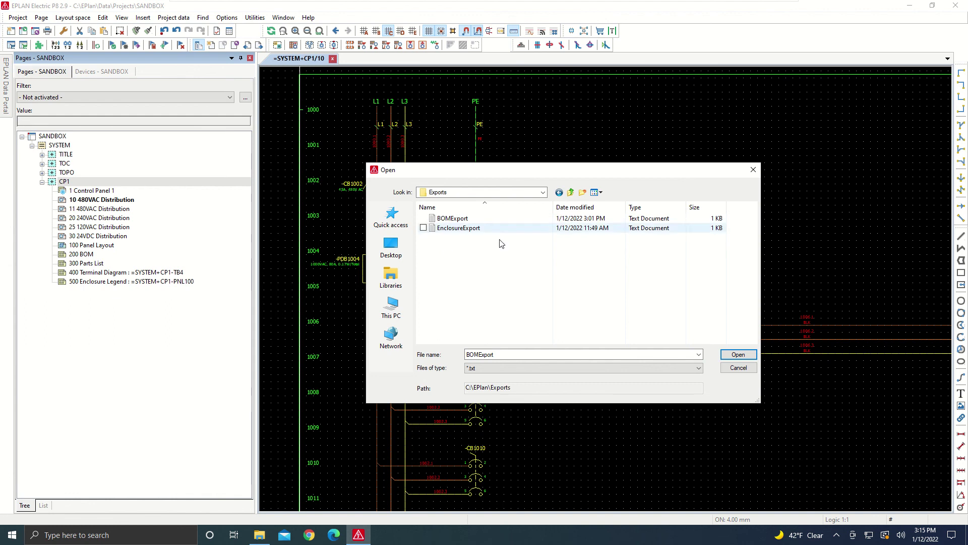
pyautogui.doubleClick(560, 356)
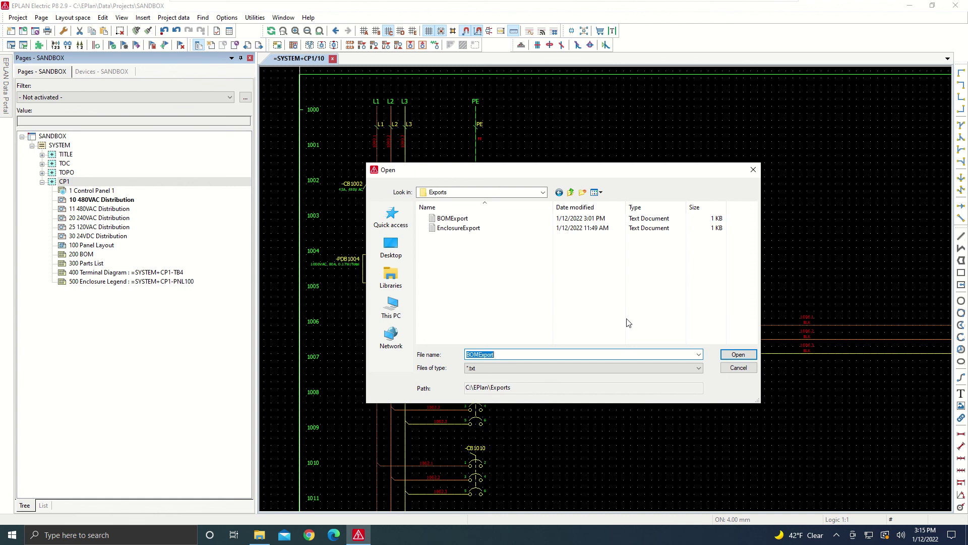
pyautogui.write('WireExpo')
pyautogui.press('Return')
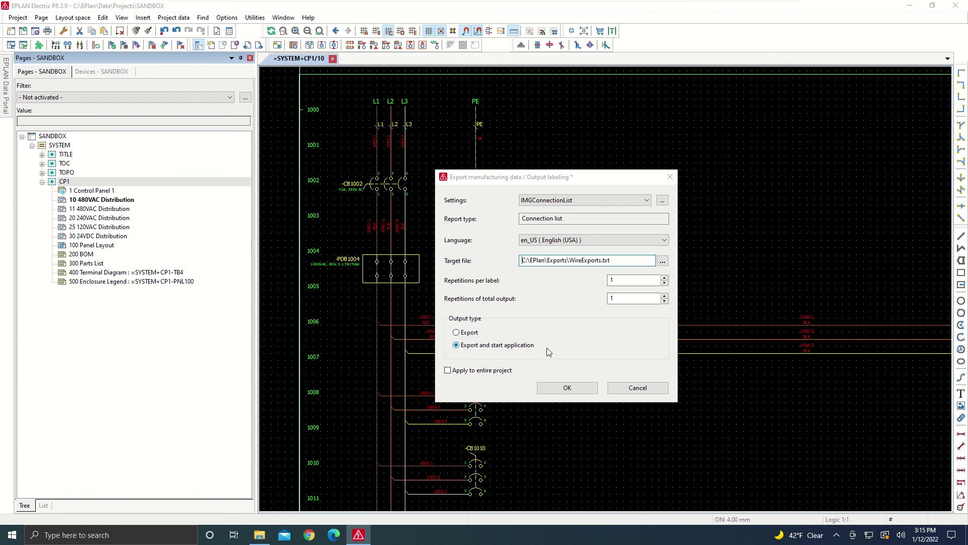
pyautogui.click(566, 387)
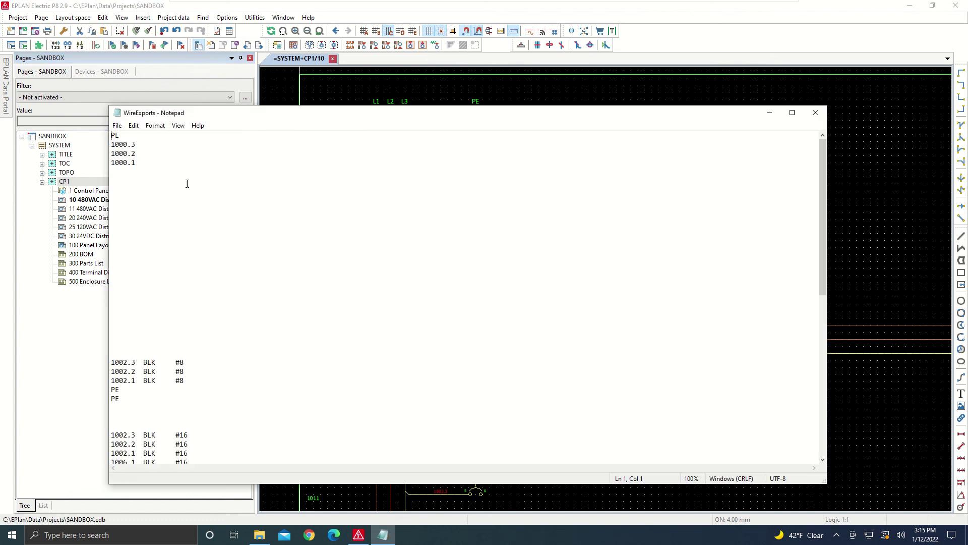
# Examine the wire numbers, colors and sizes in the exported WireExports file from start to end, and close it.
pyautogui.scroll(-10, 191, 326)
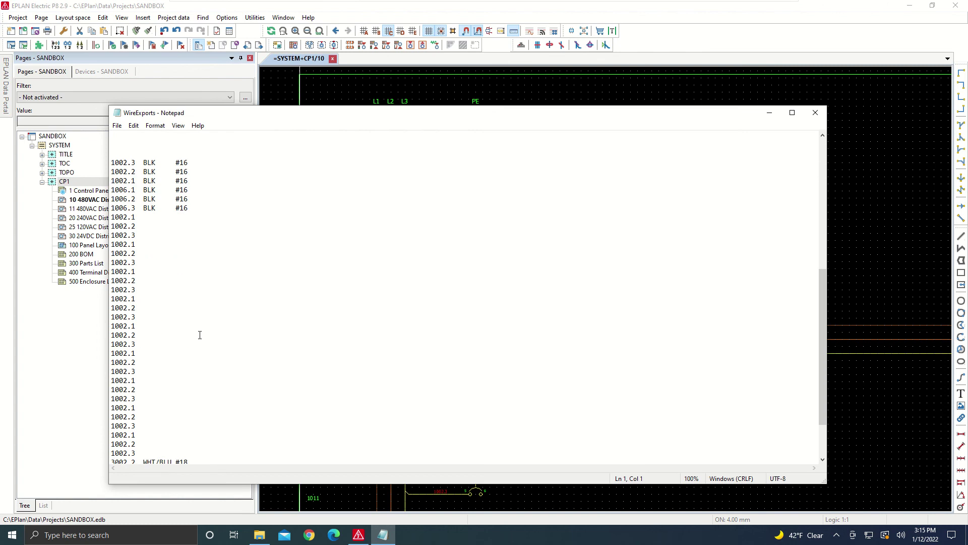
pyautogui.scroll(-3, 175, 307)
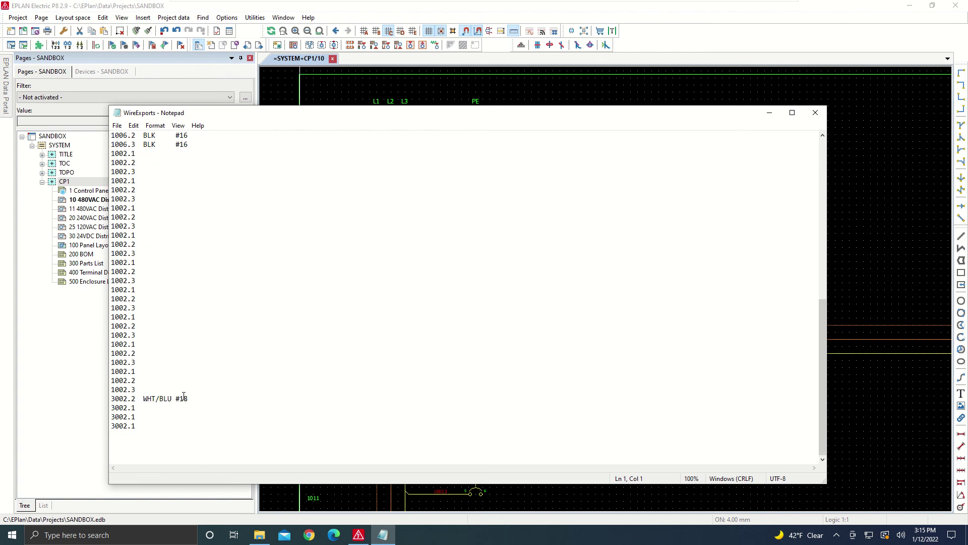
pyautogui.moveTo(187, 398); pyautogui.dragTo(115, 398)
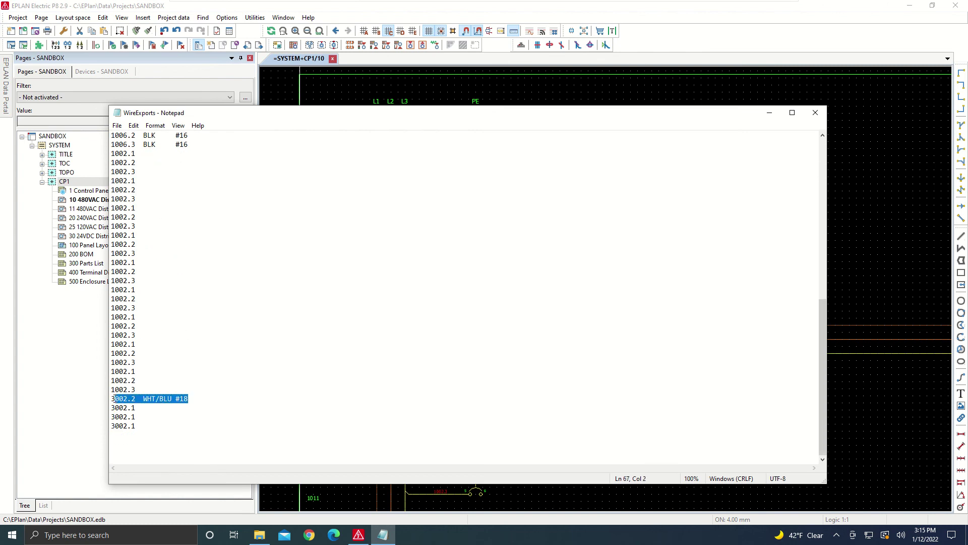
pyautogui.click(160, 399)
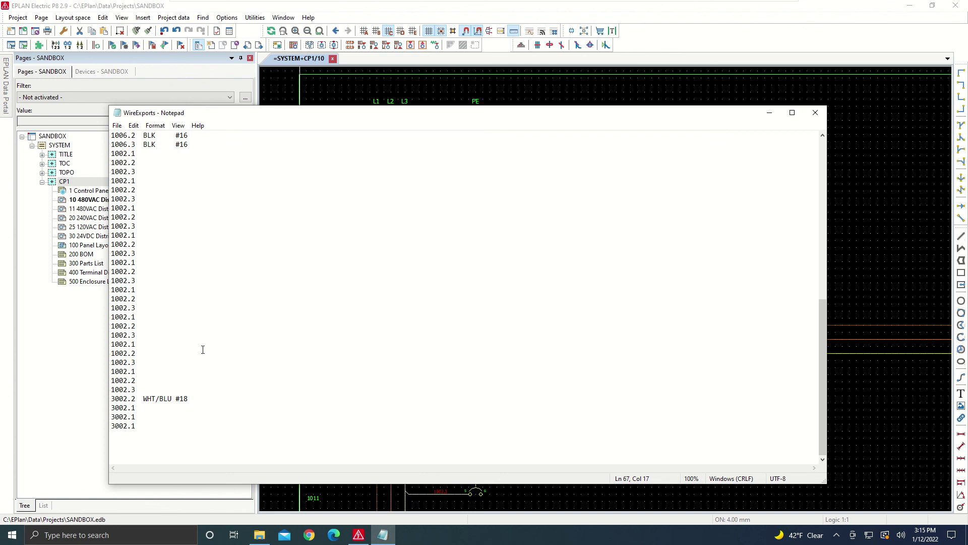
pyautogui.scroll(7, 203, 349)
pyautogui.scroll(5, 191, 241)
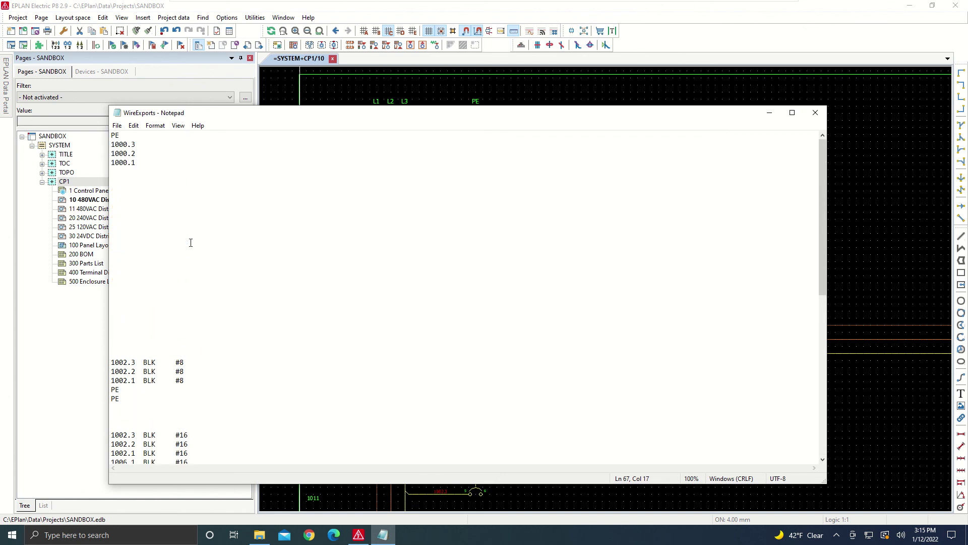
pyautogui.click(813, 115)
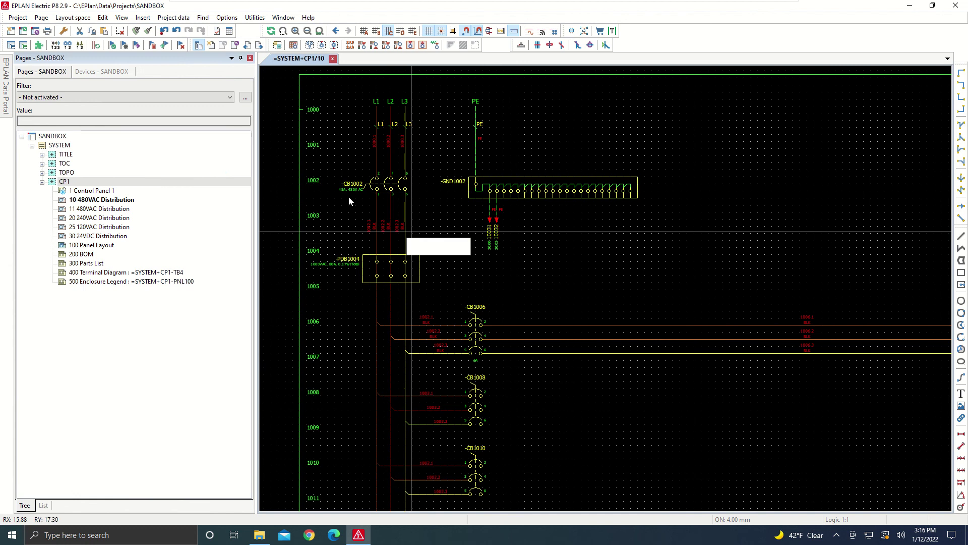